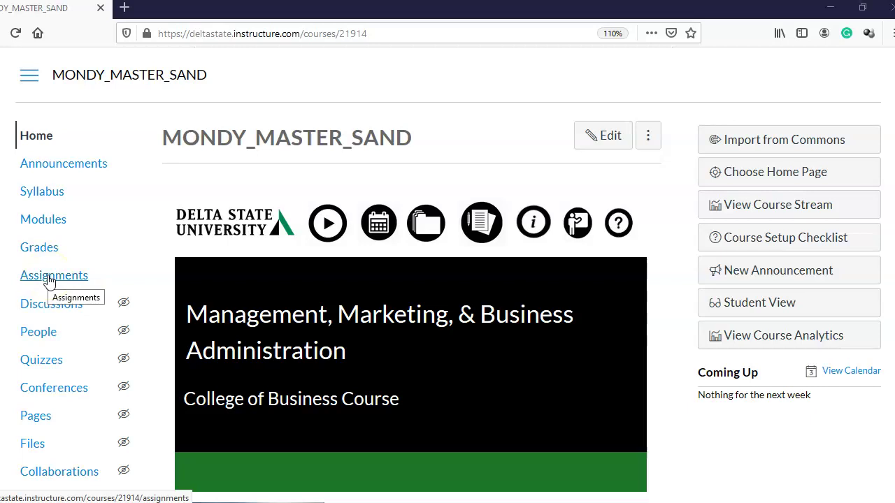
Step: Open the course's Assignments page from the navigation sidebar
click(49, 280)
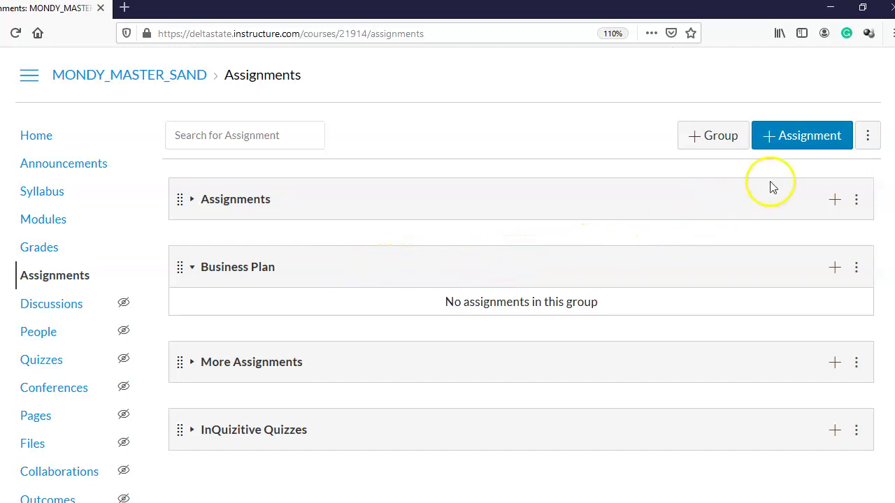
Step: Start a new assignment and name it 'New Business Idea Pitch'
click(776, 144)
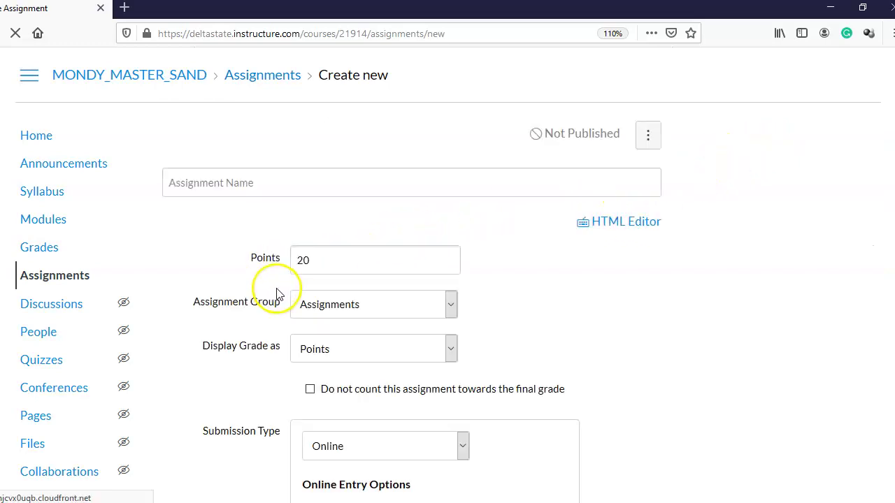
click(210, 184)
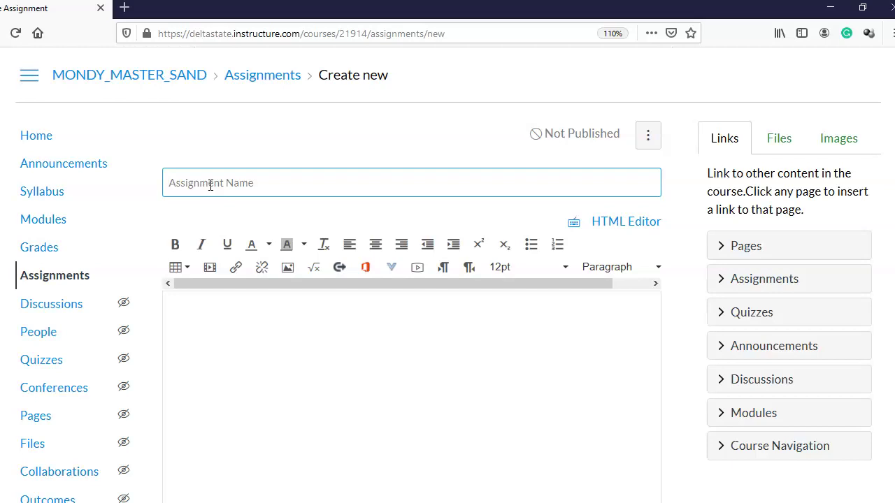
text(New Business Idea Pitch)
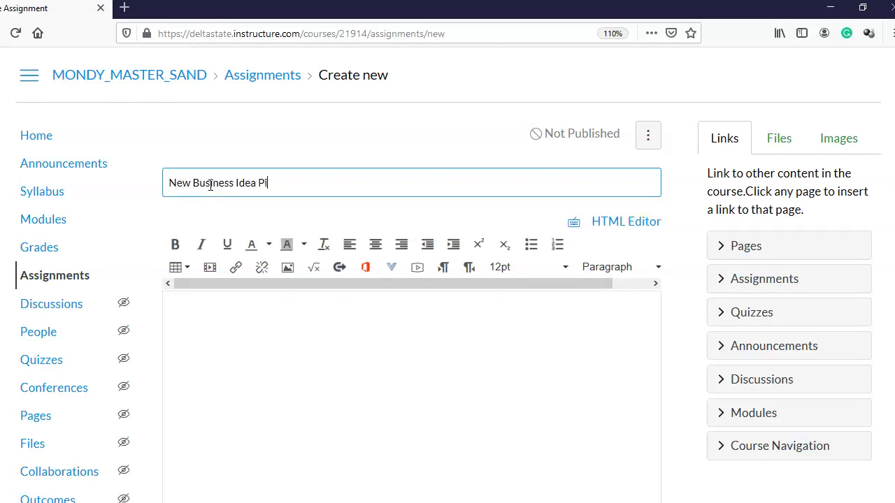
Step: Enter 'Pitch your idea.' as the assignment description
click(278, 318)
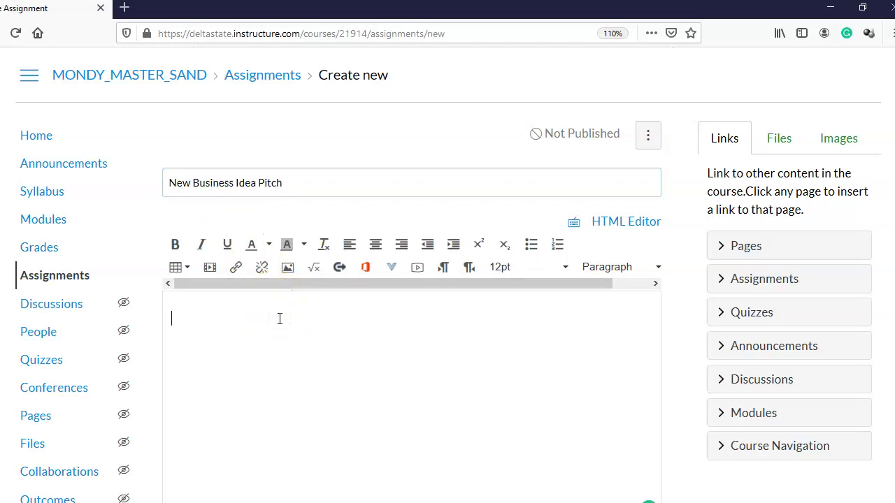
text(Pitch your idea.)
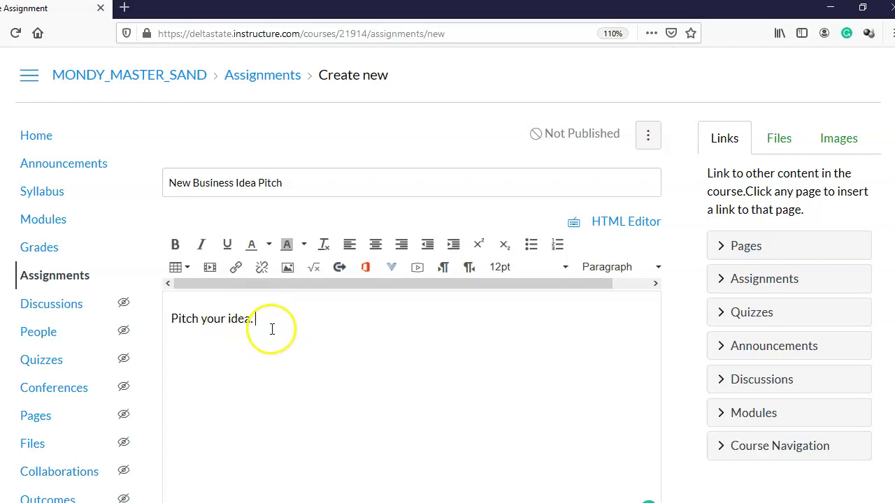
scroll(130, 426, down, 3)
scroll(368, 310, down, 3)
Step: Change the points from 20 to 25 and put the assignment in the Business Plan group
click(328, 266)
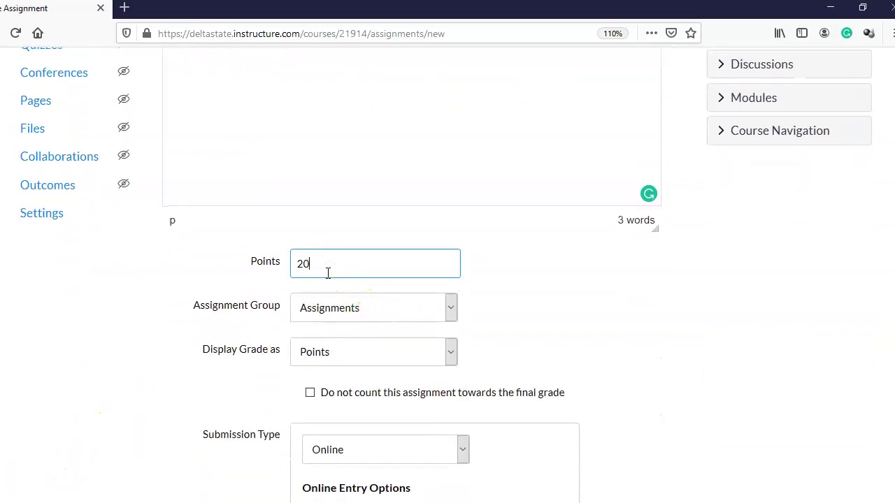
key(BackSpace)
text(5)
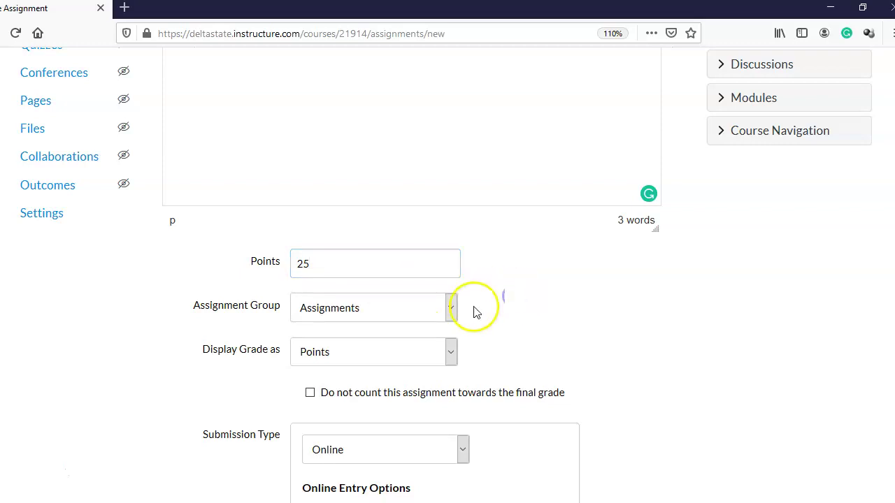
click(450, 308)
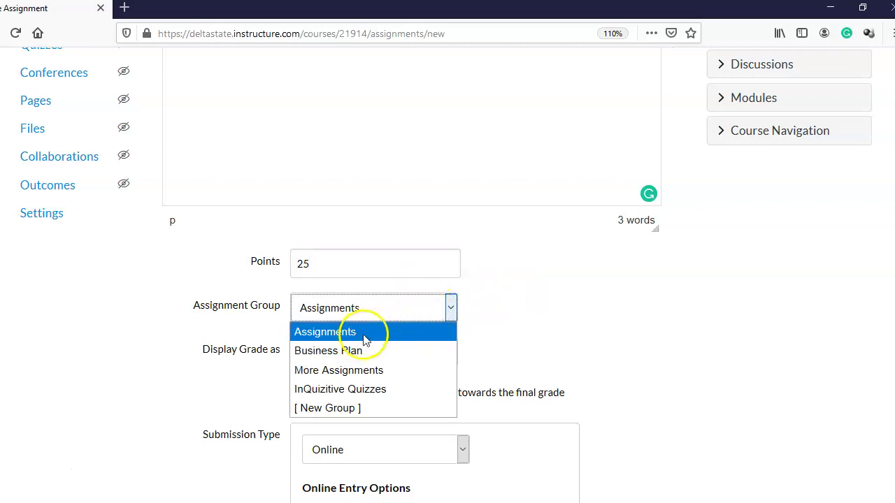
click(338, 355)
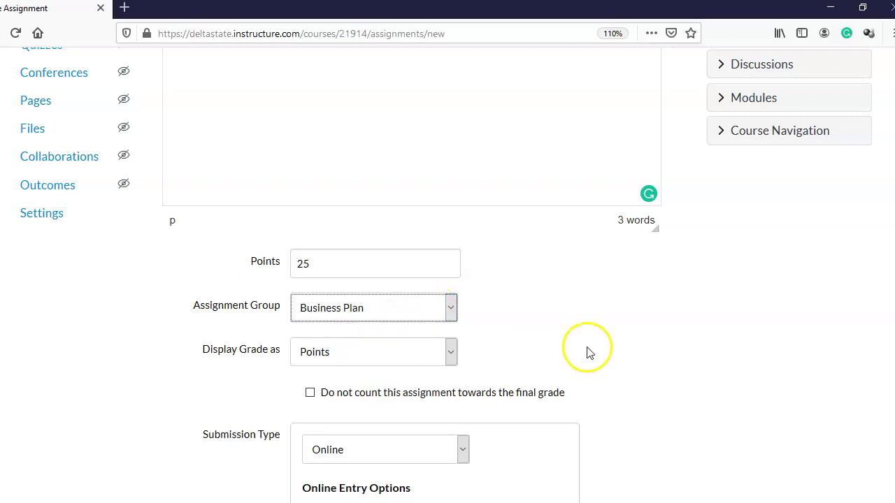
scroll(588, 351, down, 3)
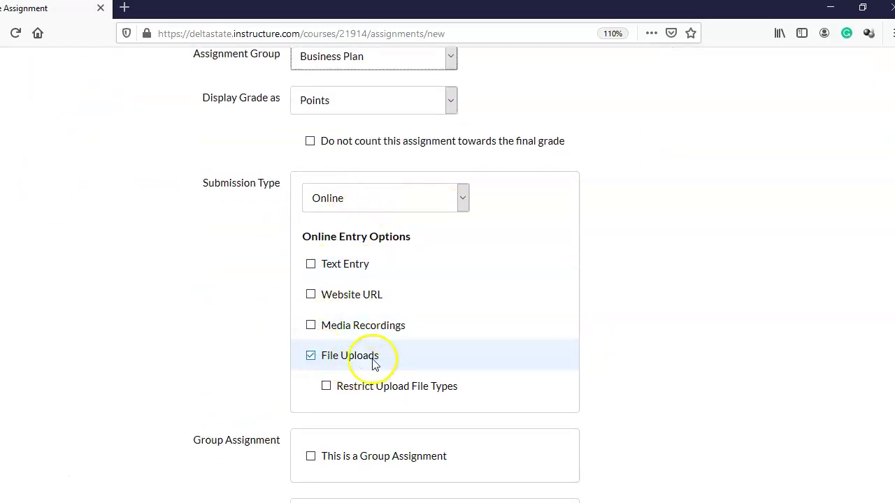
scroll(629, 270, down, 1)
scroll(629, 270, down, 4)
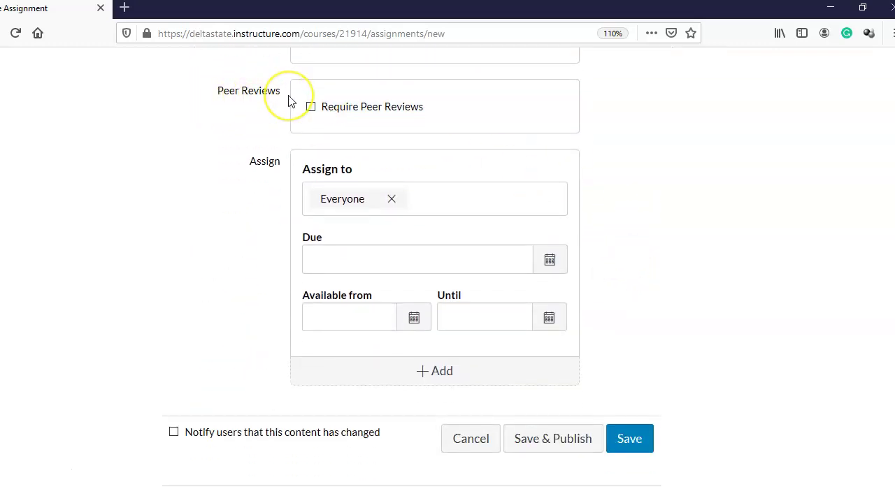
Step: Turn on required peer reviews, assigned automatically with 3 reviews per user
click(310, 107)
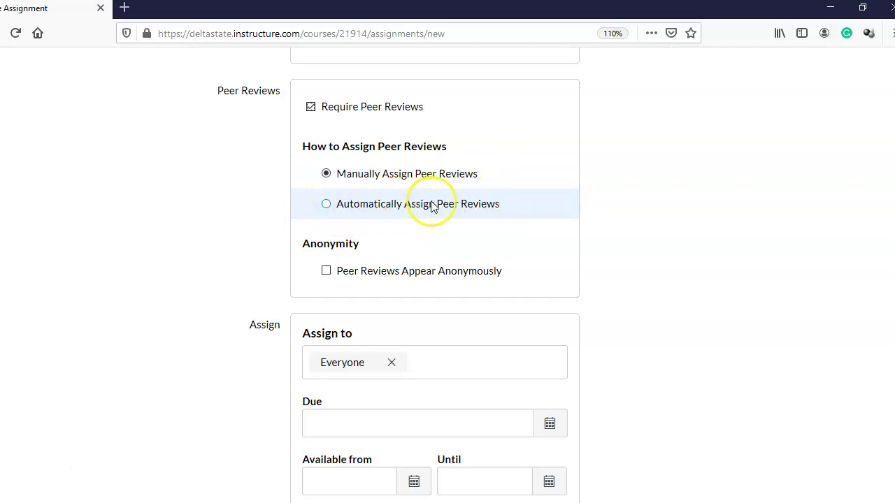
click(326, 204)
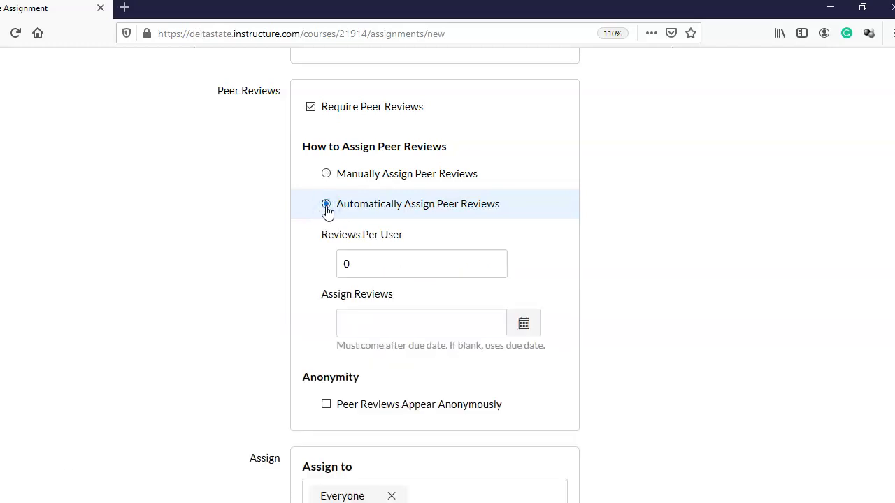
click(344, 255)
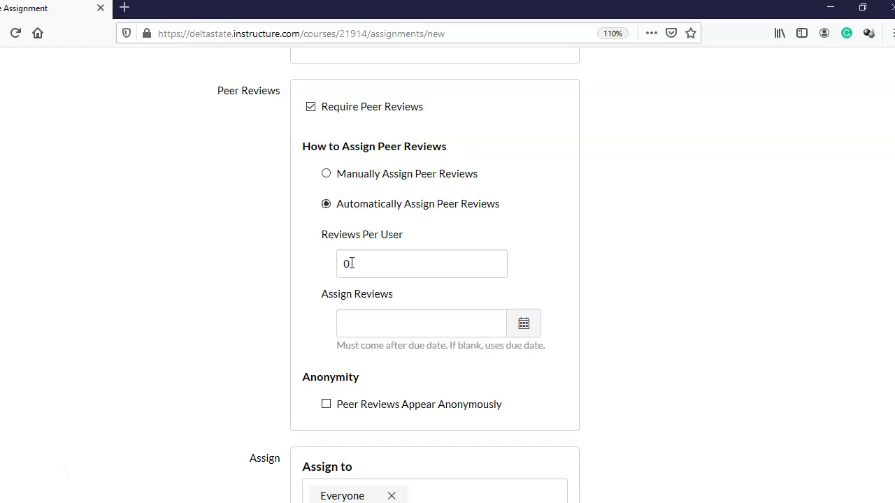
drag(350, 263, 327, 264)
text(3)
click(343, 265)
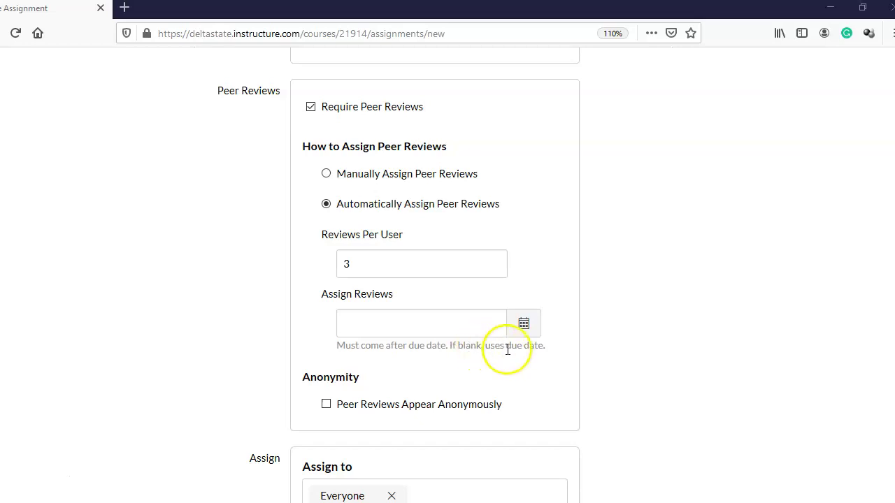
Step: Set the Assign Reviews date to Apr 16, 2020
click(525, 328)
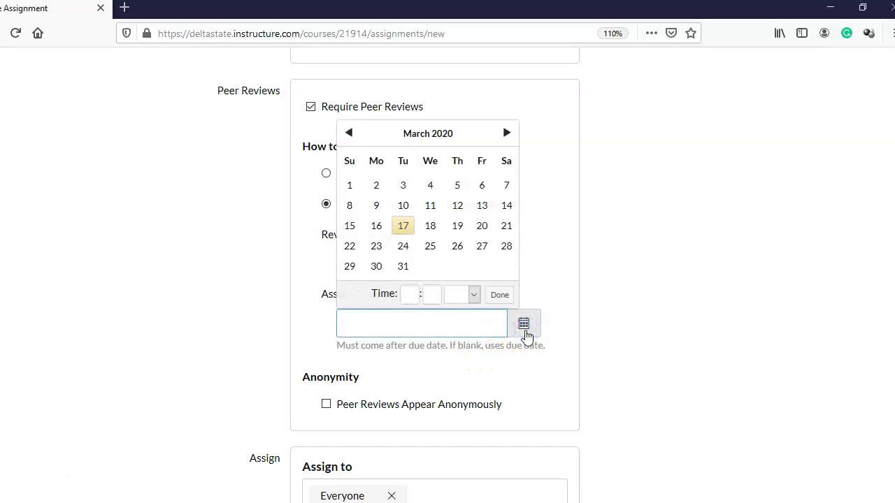
click(505, 132)
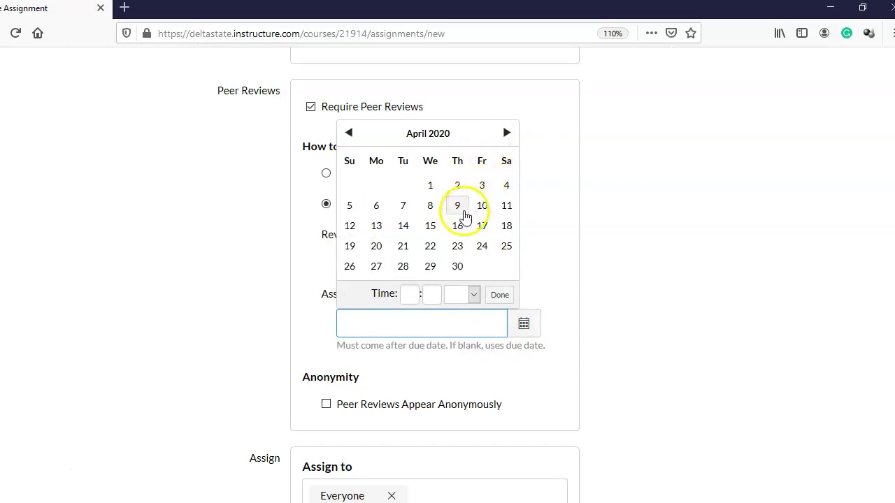
click(458, 225)
click(609, 280)
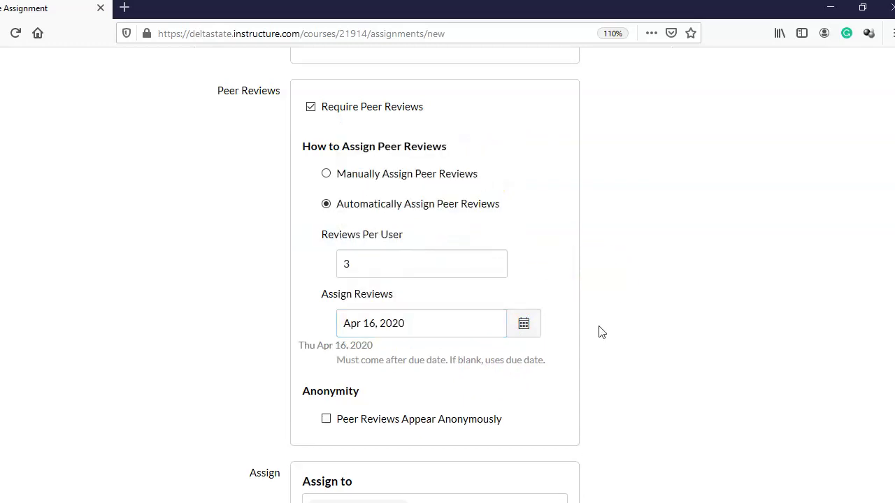
scroll(606, 361, down, 3)
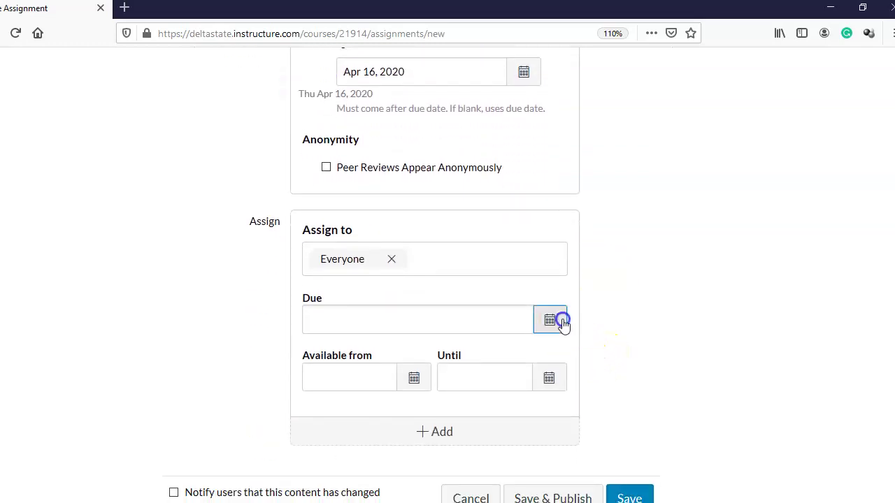
Step: Set both the Due and Until dates to Apr 15, 2020
click(564, 320)
click(472, 128)
click(395, 221)
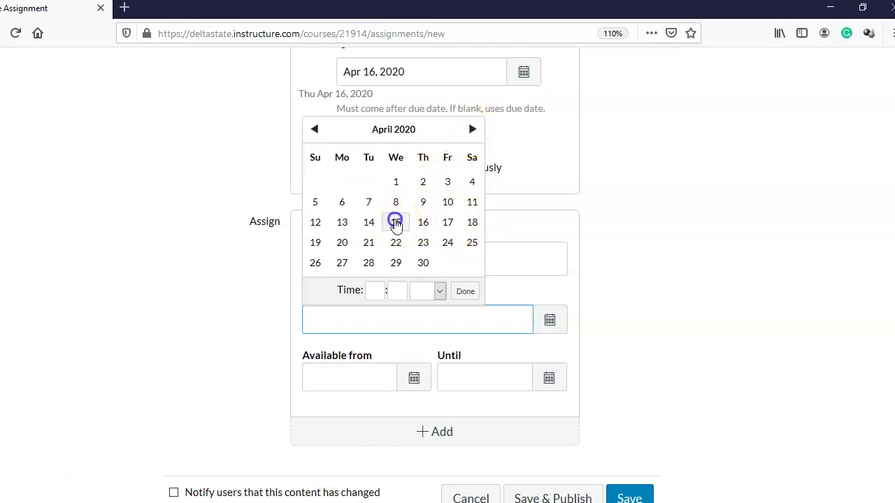
click(549, 390)
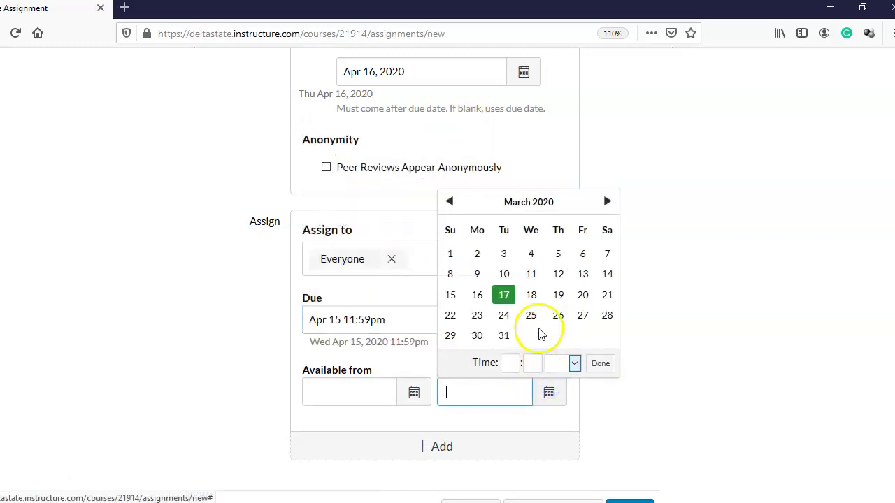
click(608, 201)
click(531, 295)
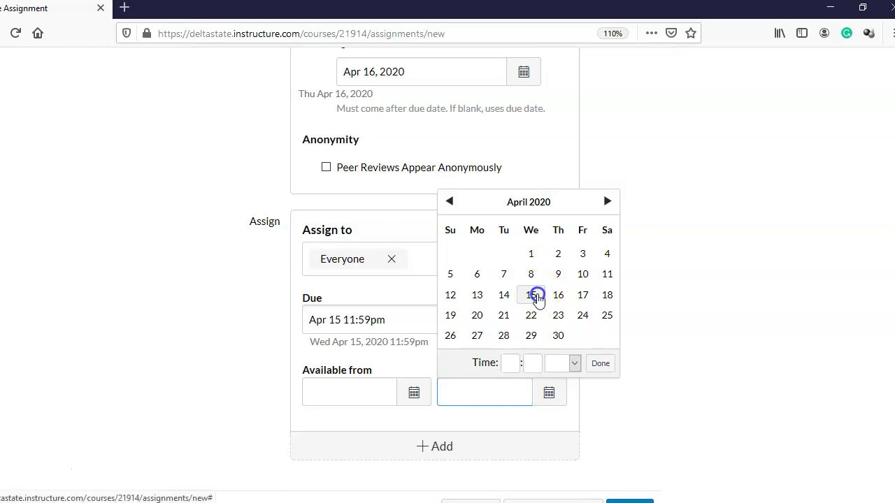
scroll(683, 341, up, 3)
scroll(684, 338, up, 3)
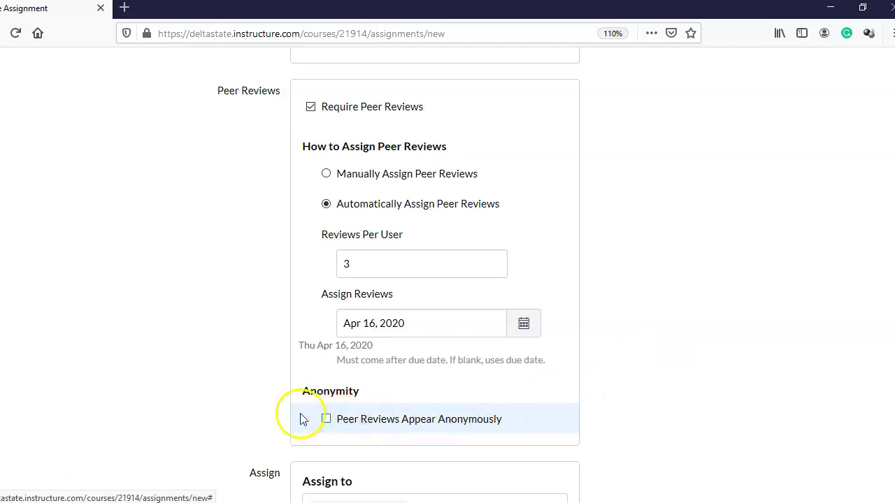
scroll(266, 414, down, 1)
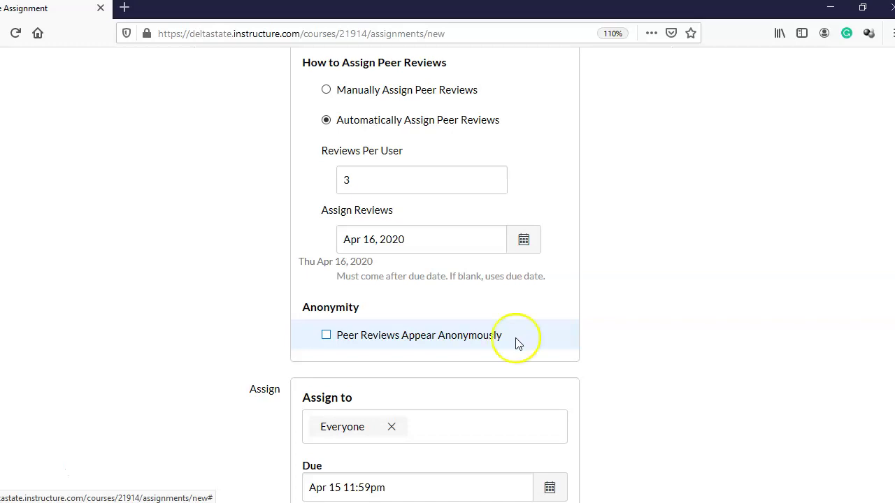
click(327, 337)
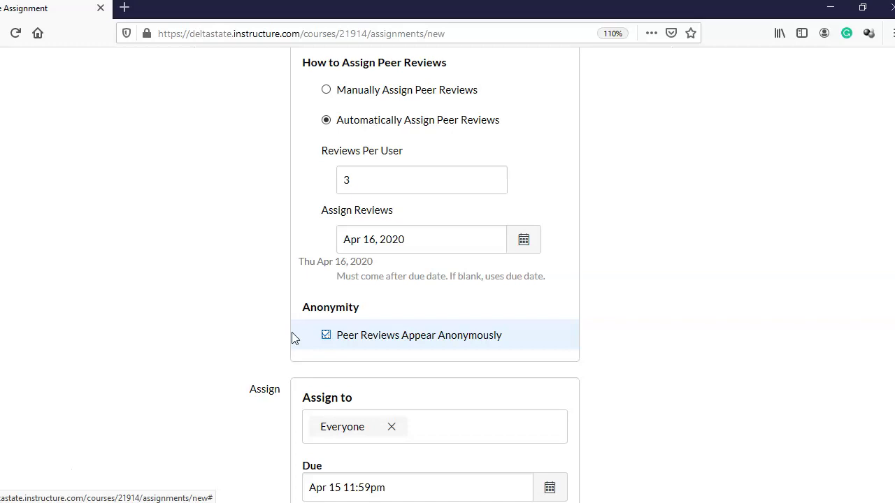
click(323, 338)
scroll(304, 151, up, 1)
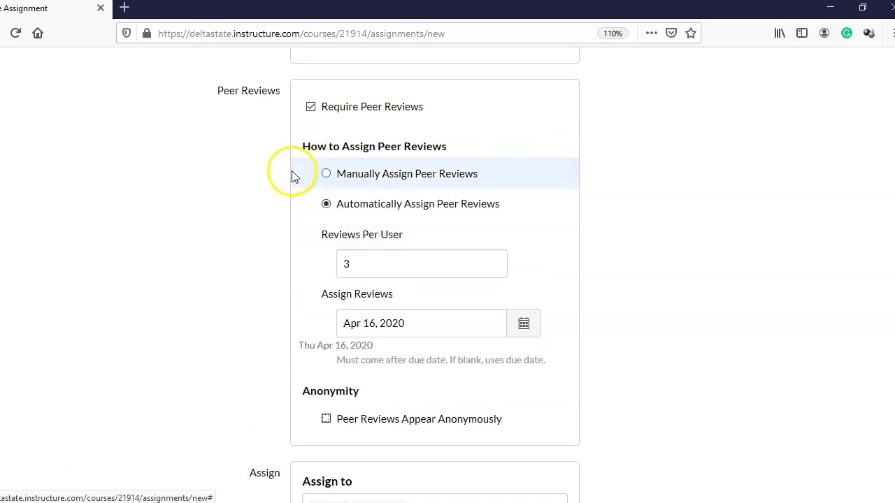
Step: Switch peer reviews to manual assignment, move the due date to Mar 20, and Save & Publish
click(328, 174)
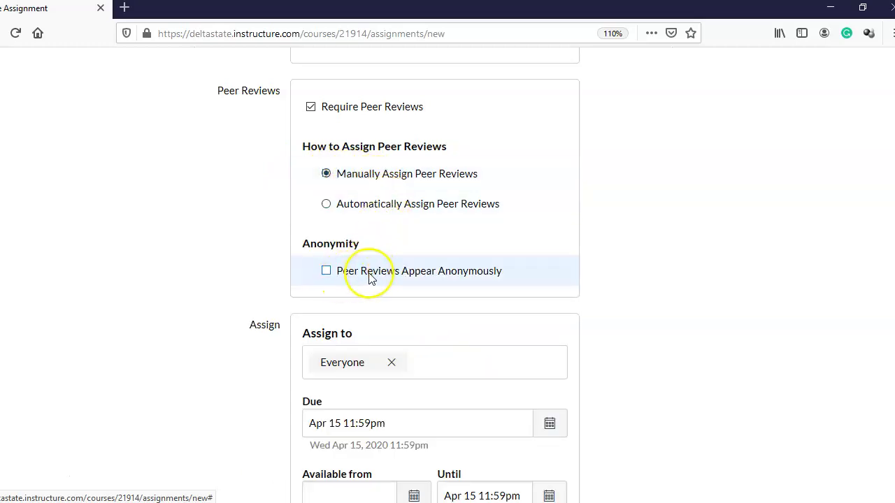
scroll(426, 294, down, 2)
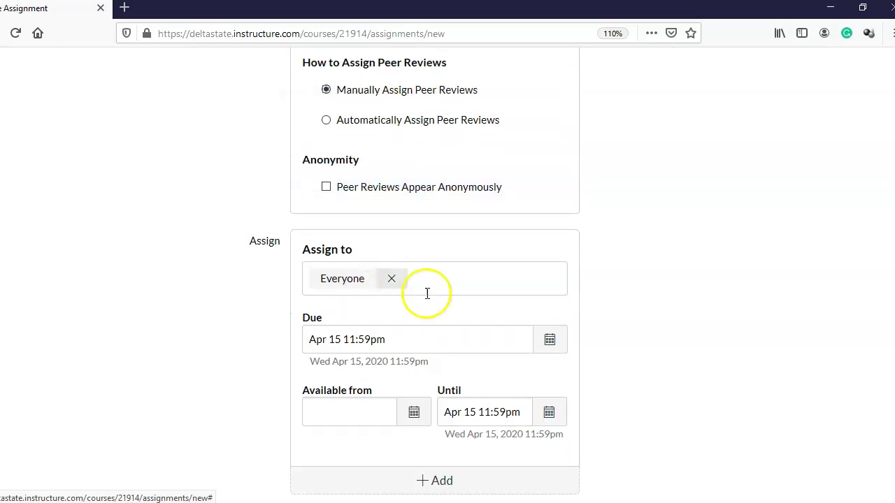
click(549, 339)
click(315, 149)
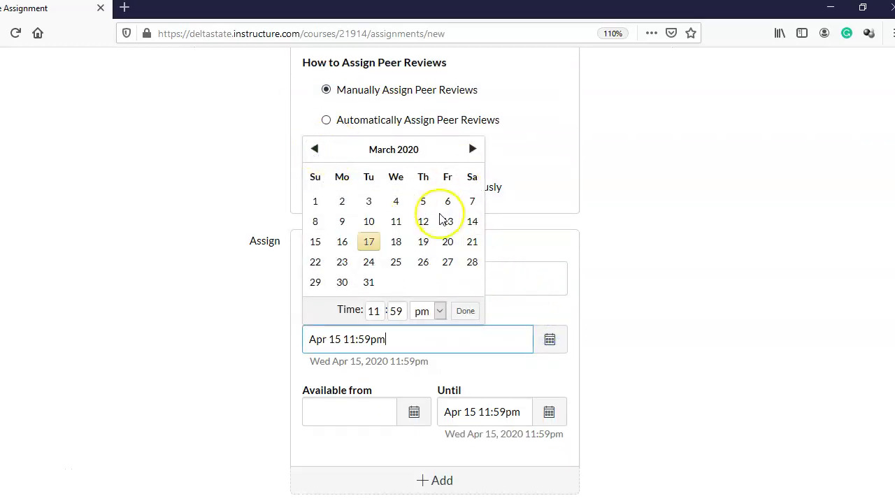
click(448, 242)
click(465, 311)
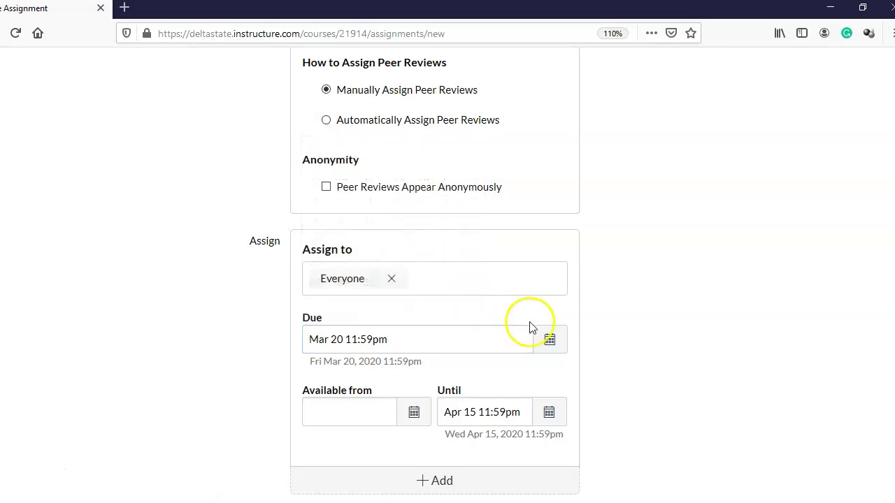
scroll(607, 374, down, 3)
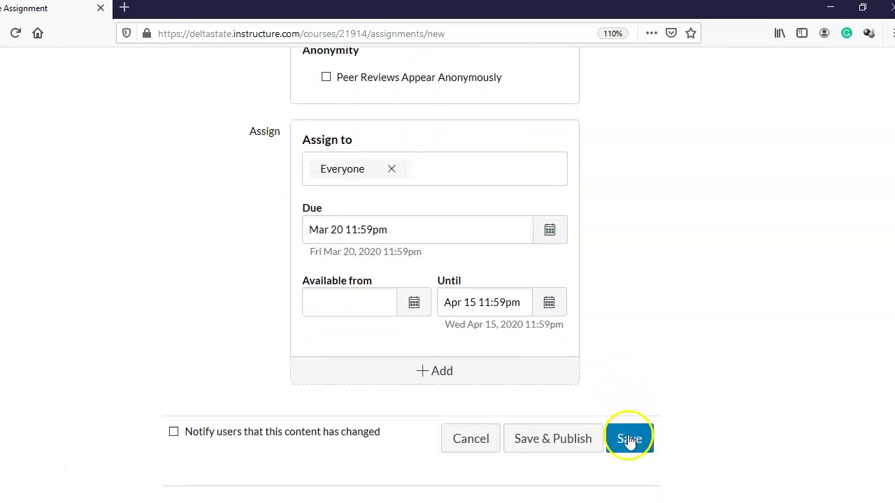
click(526, 440)
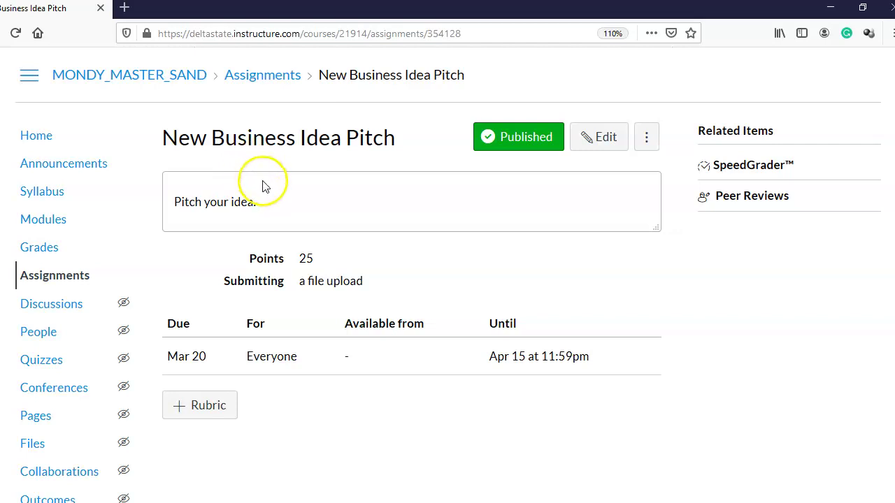
Step: Open the assignment's Peer Reviews page from Related Items
click(743, 201)
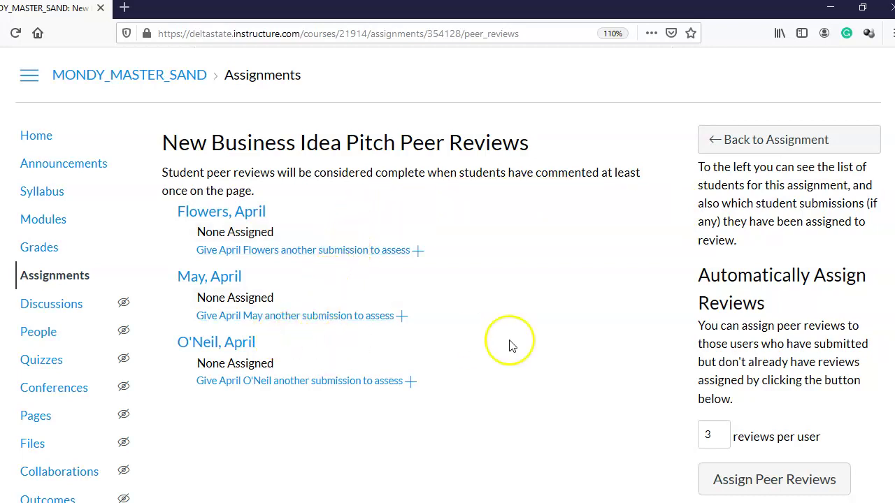
Step: Give each student a first review: students 1 and 3 review student 2, student 2 reviews student 1
scroll(588, 343, down, 1)
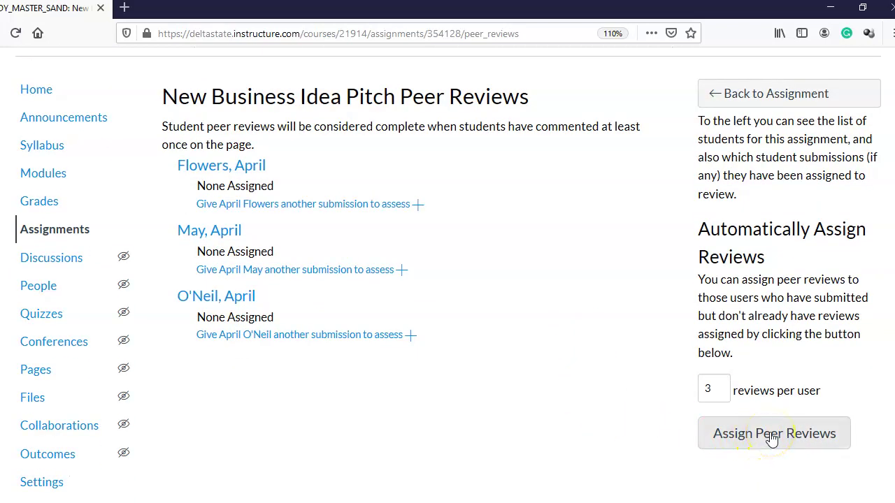
scroll(581, 370, up, 1)
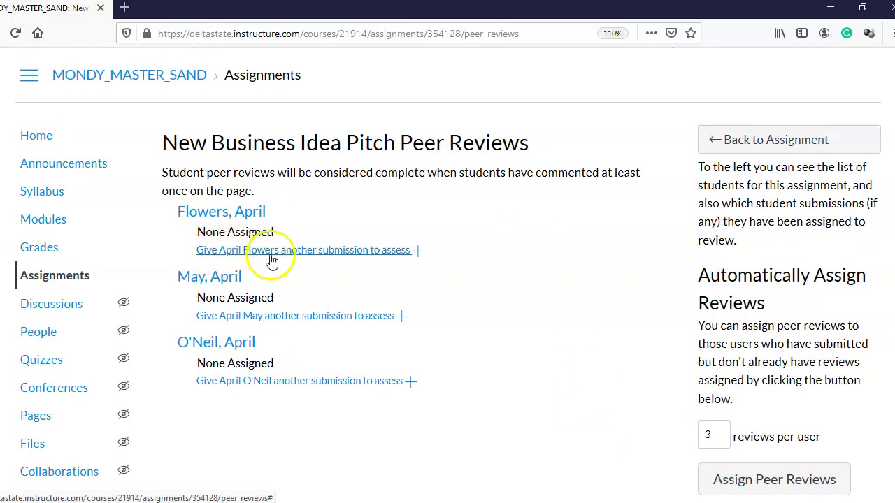
click(403, 253)
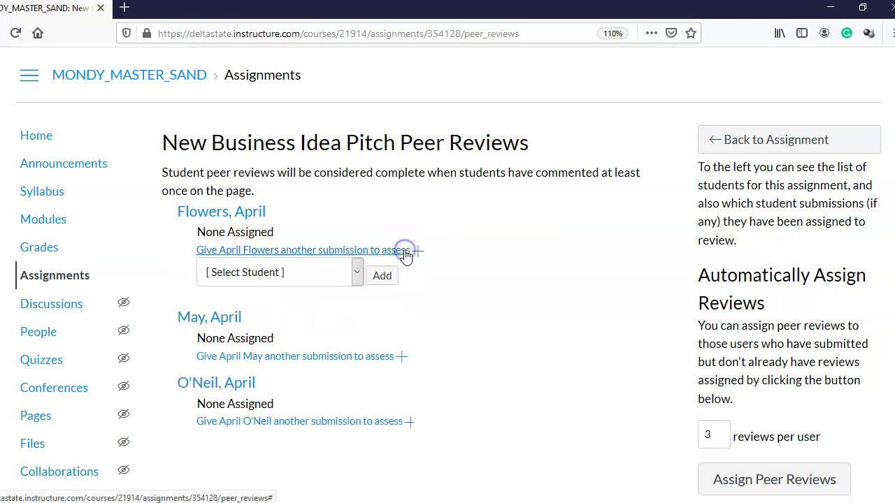
click(359, 272)
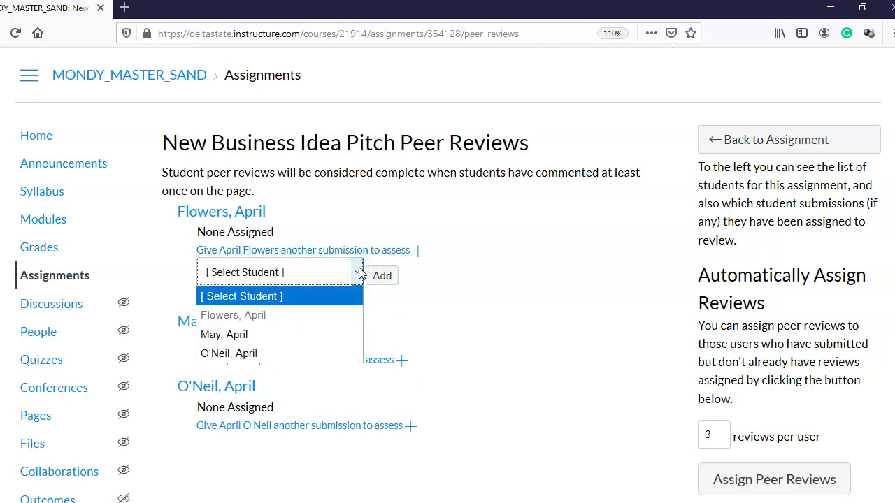
click(225, 335)
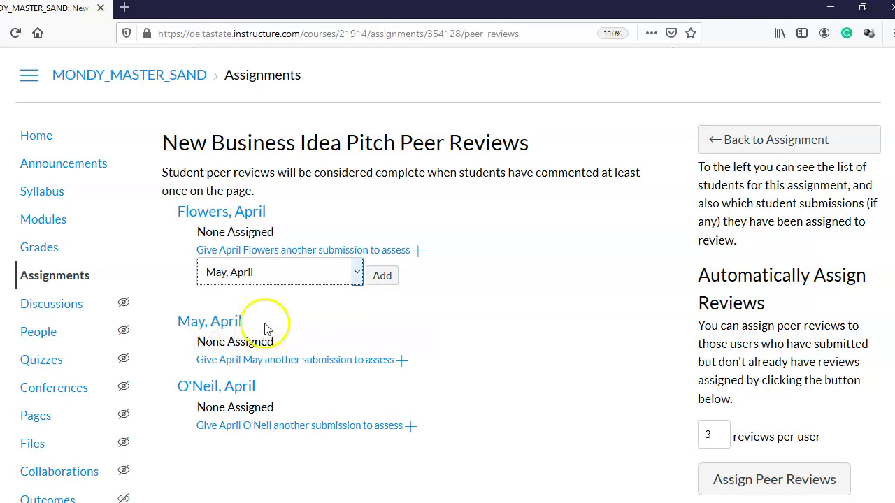
click(382, 278)
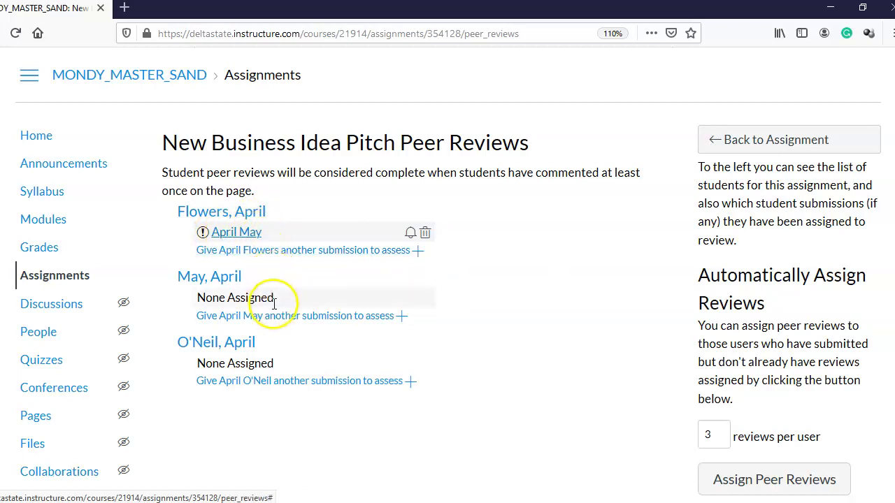
click(396, 319)
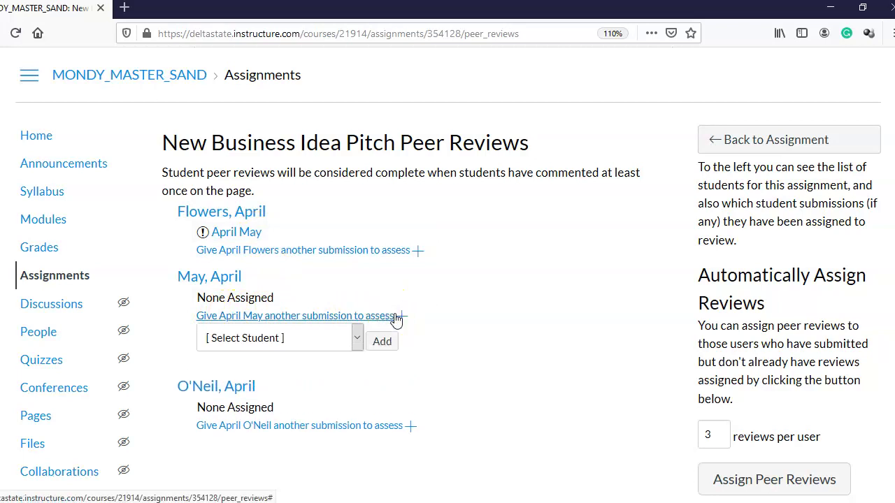
click(344, 338)
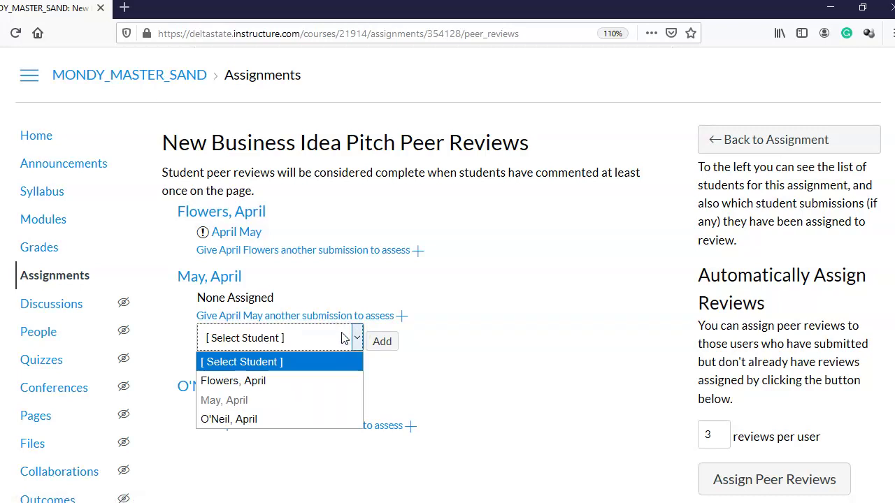
click(267, 386)
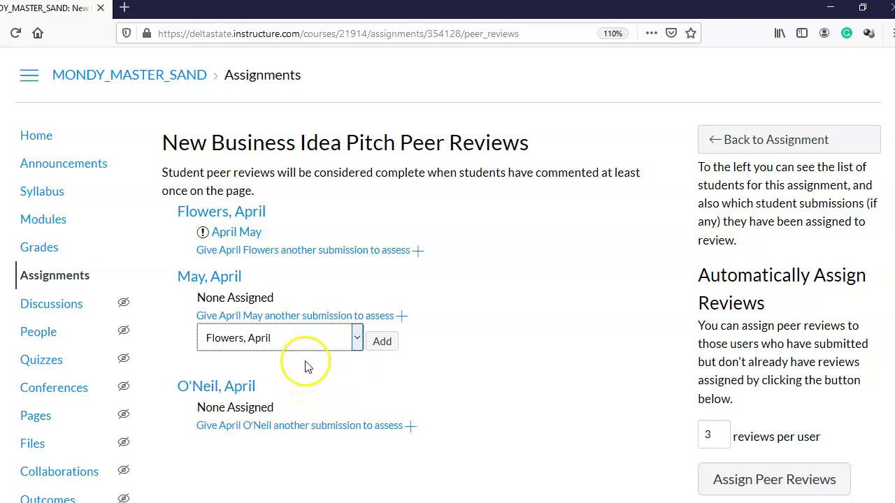
click(382, 342)
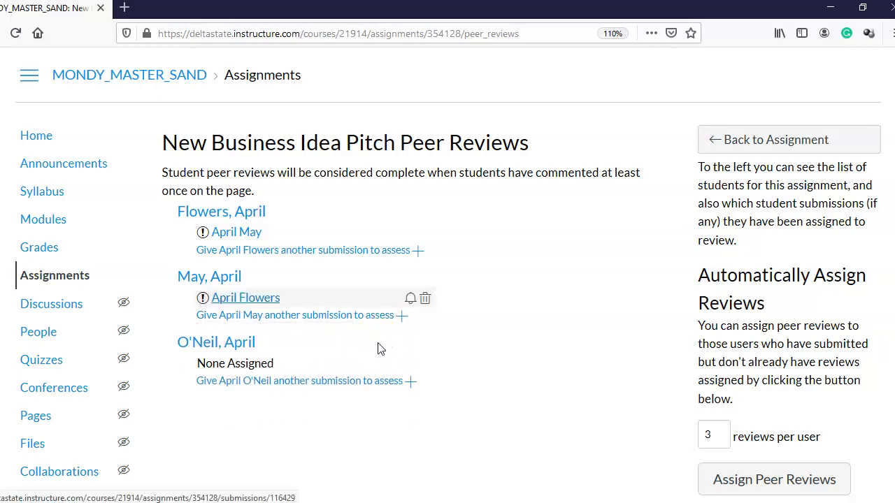
scroll(378, 348, down, 1)
click(299, 336)
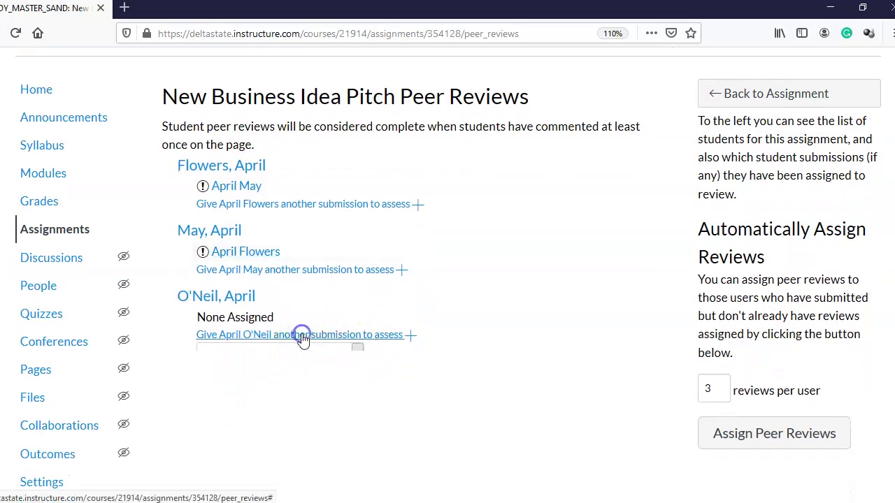
click(297, 357)
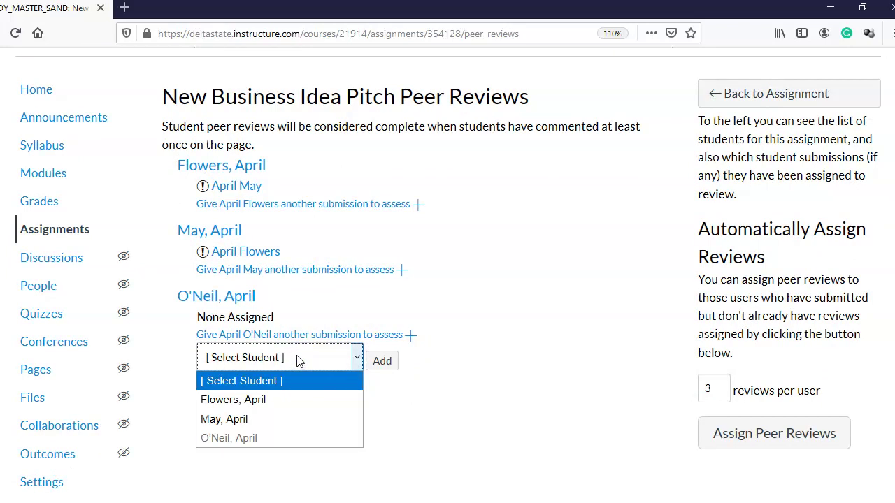
click(260, 419)
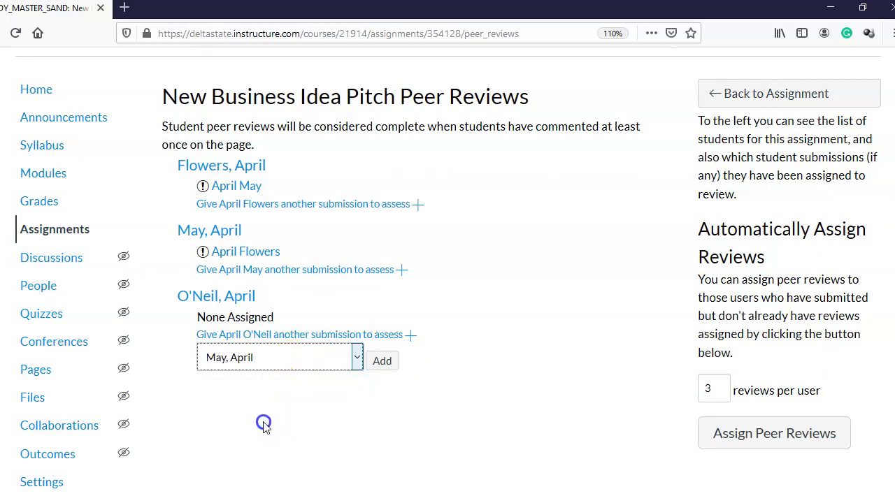
click(378, 363)
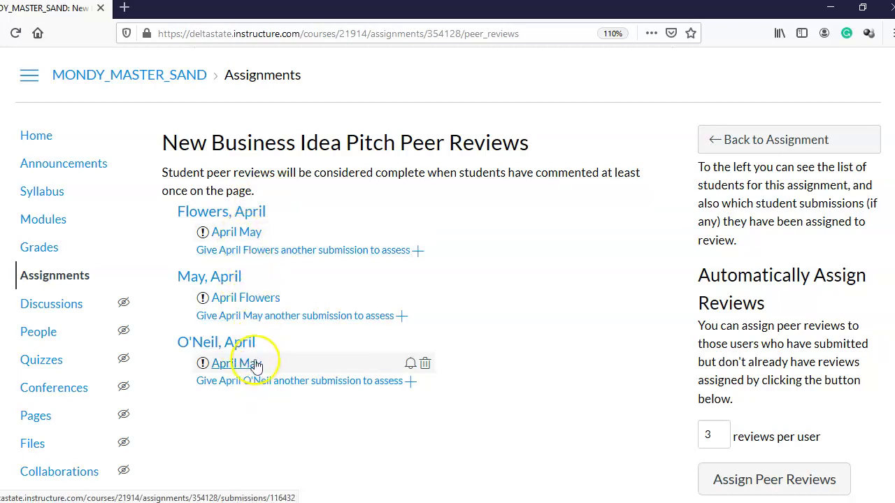
Step: Give each student a second review: students 1 and 2 review student 3, student 3 reviews student 1
click(267, 256)
click(266, 274)
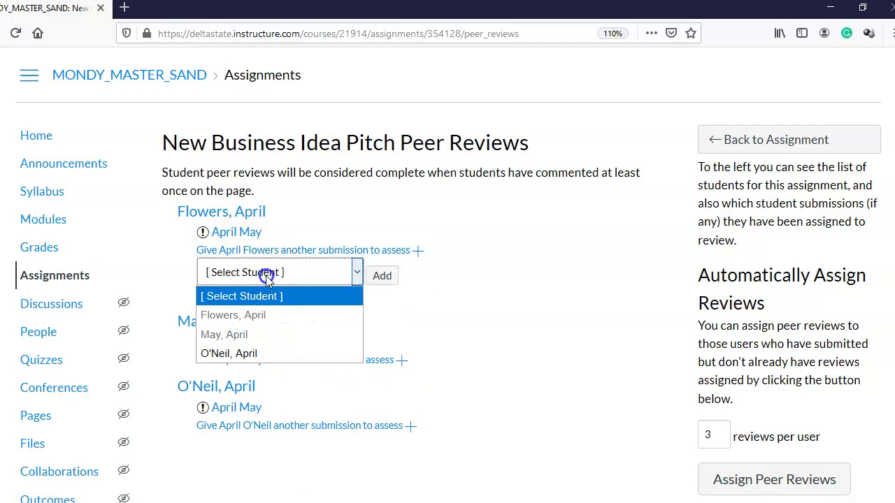
click(257, 354)
click(384, 276)
click(299, 339)
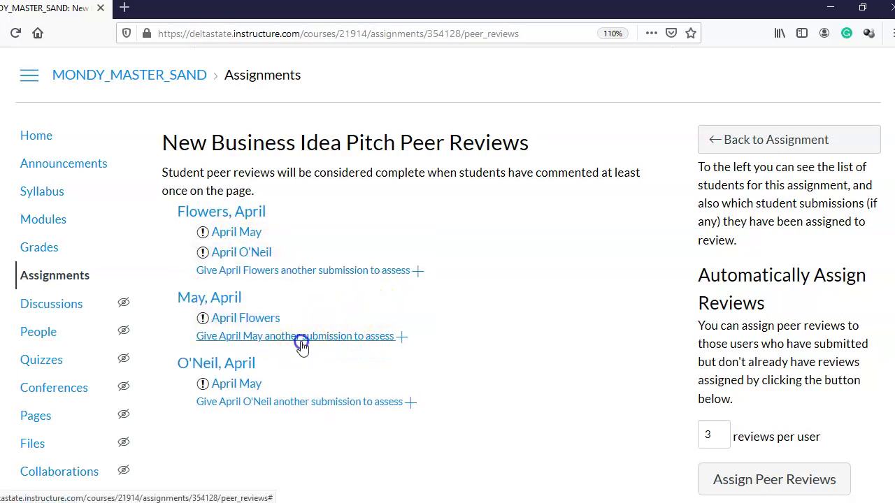
click(290, 358)
click(249, 439)
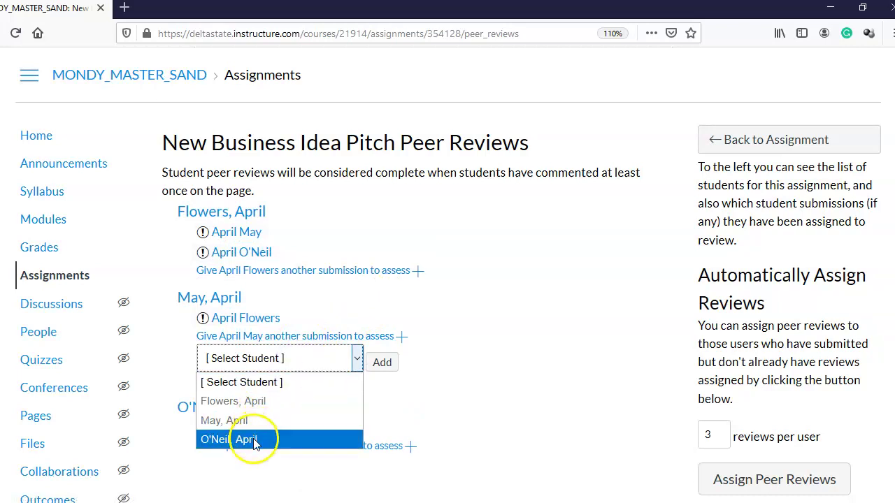
click(377, 363)
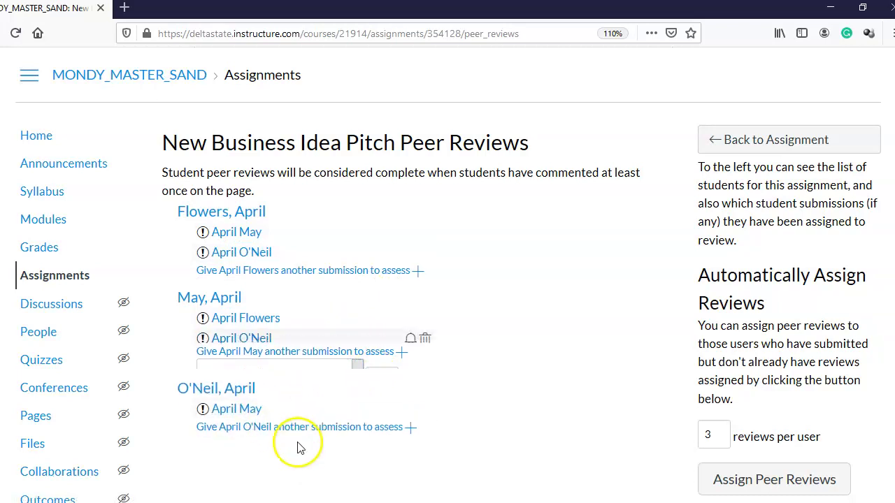
click(290, 423)
click(277, 447)
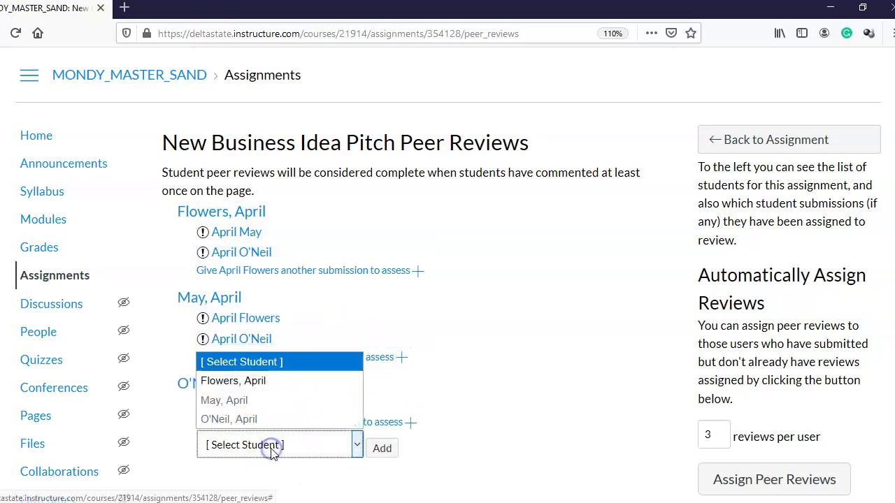
click(264, 382)
click(381, 449)
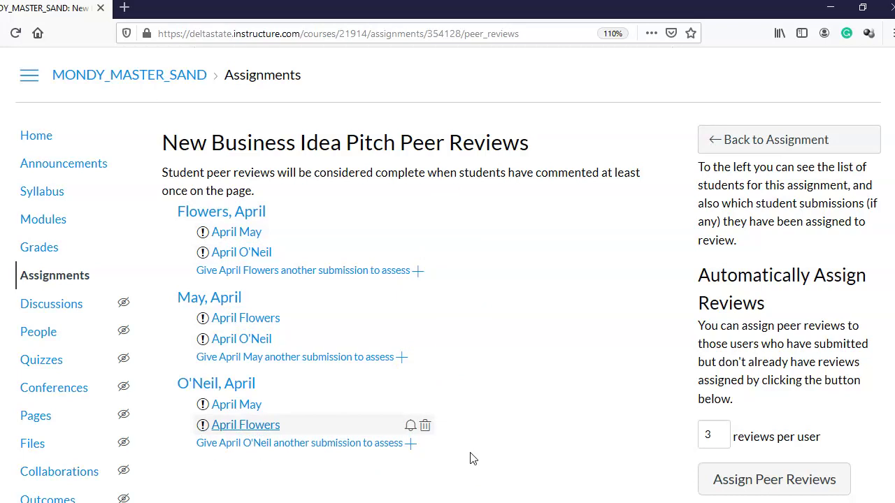
click(477, 423)
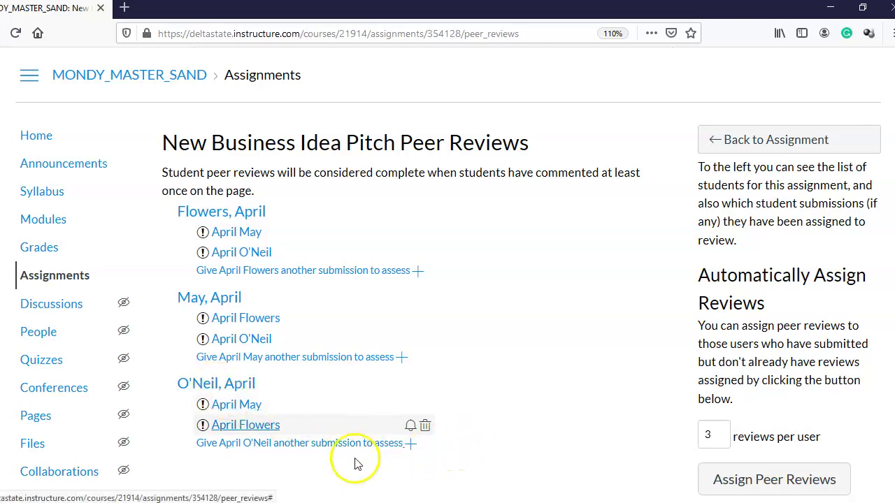
Step: In the student's Edge browser, refresh the Dashboard, enter the course, and open the Peer Review to-do item
click(406, 451)
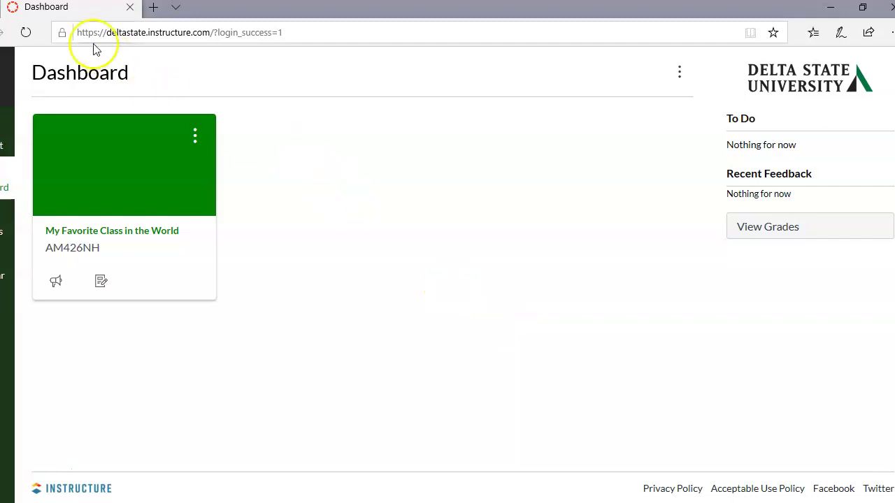
click(26, 33)
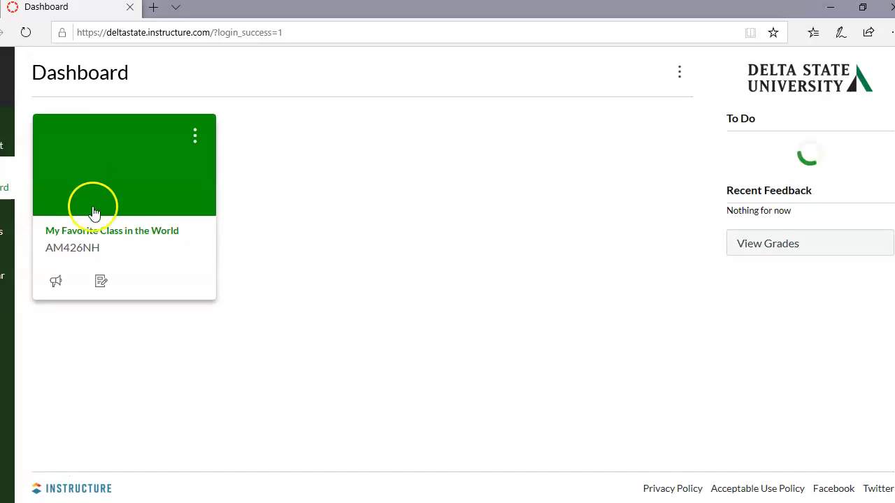
click(99, 235)
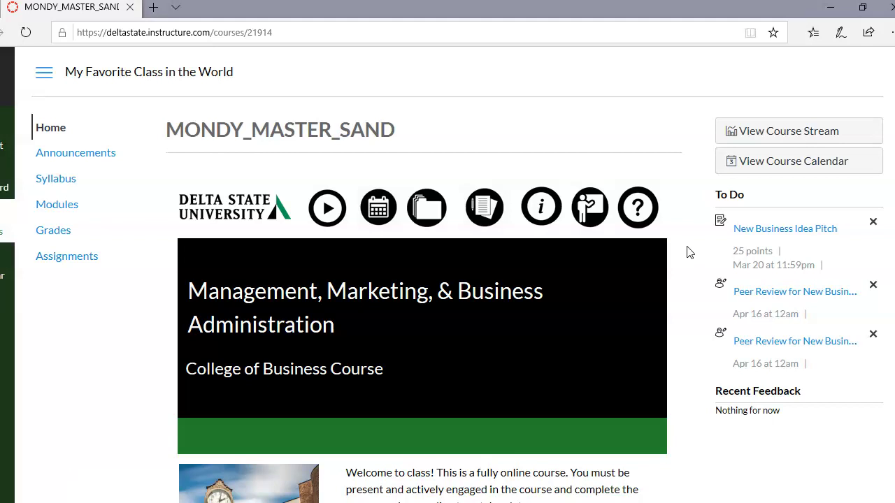
click(806, 236)
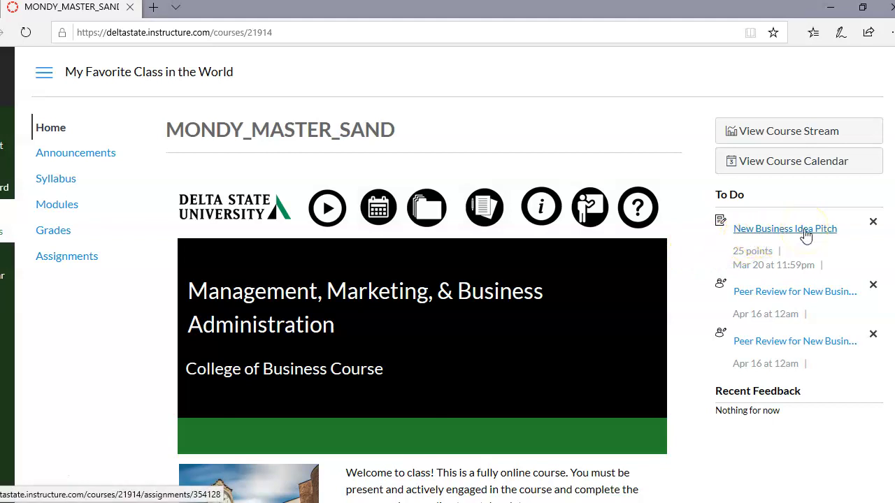
click(785, 237)
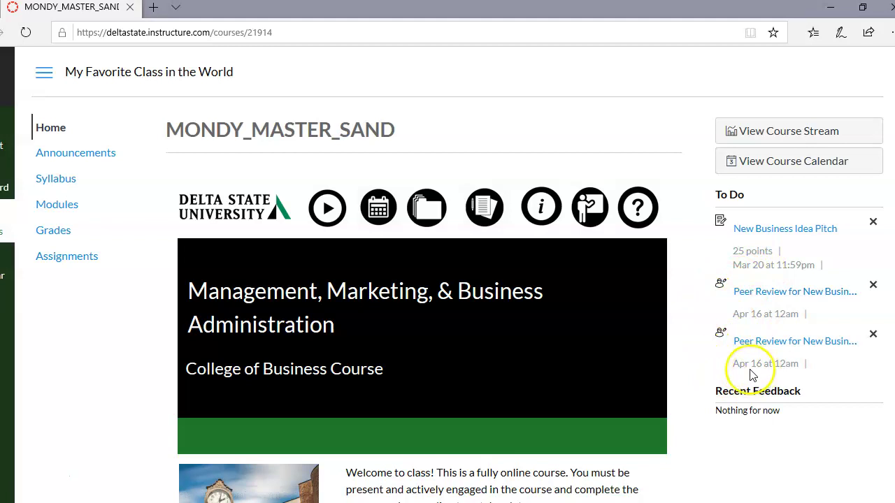
click(777, 298)
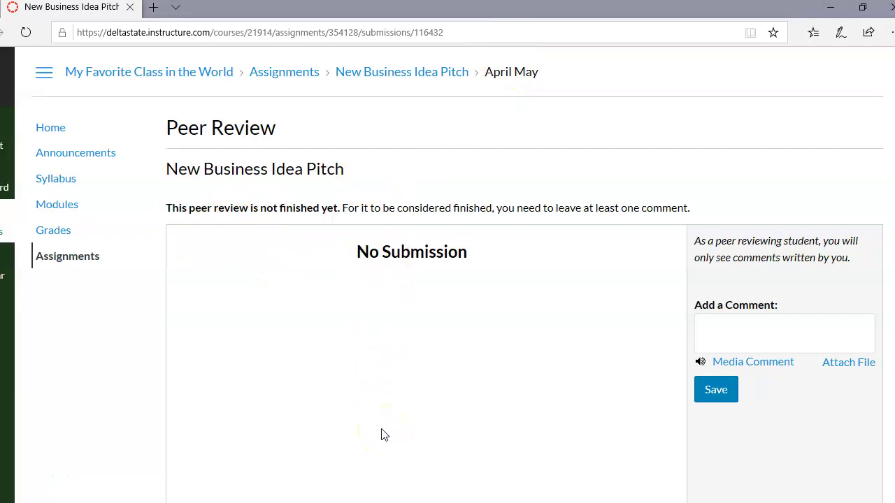
Step: Post the comment 'You did a great job, but where would a business like this work?' and return to the teacher's window
scroll(381, 435, down, 1)
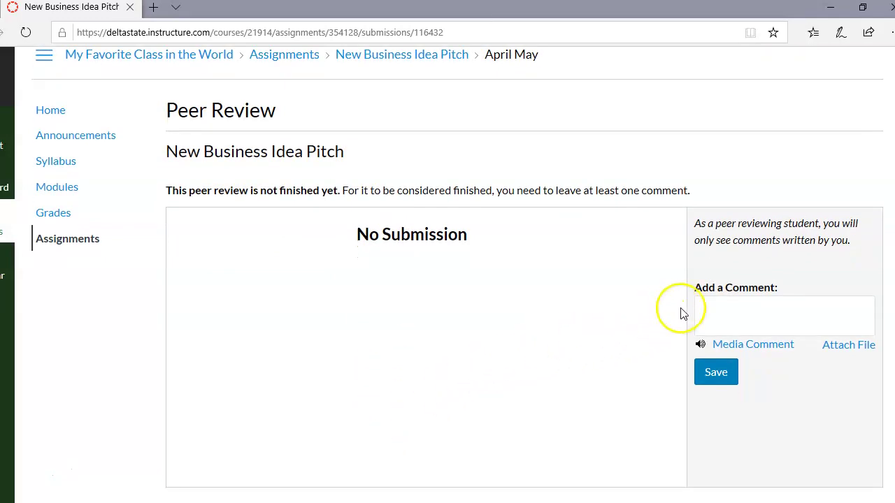
click(719, 307)
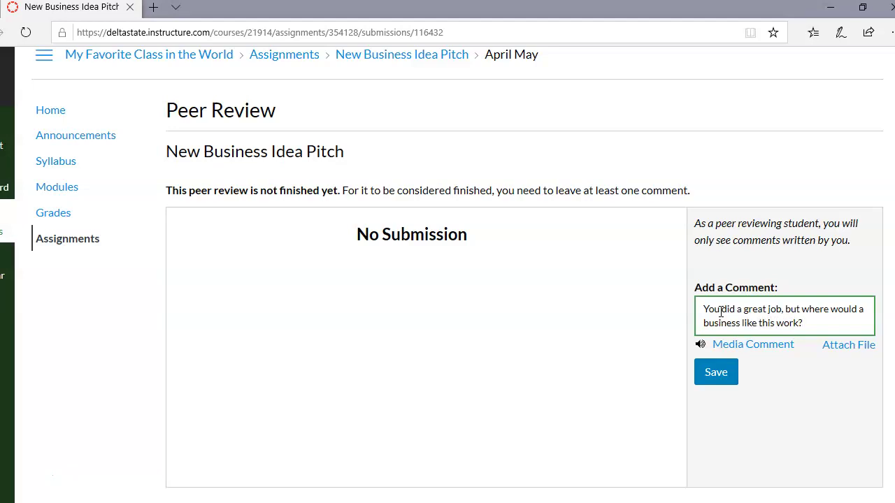
click(726, 377)
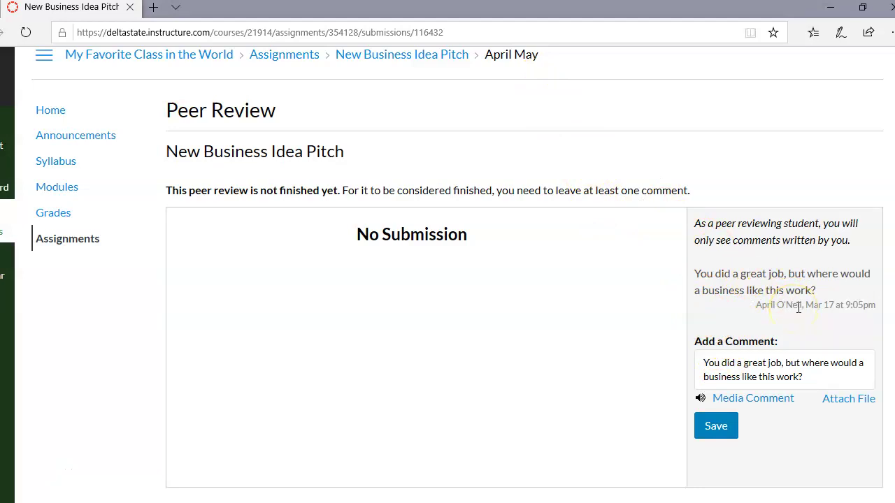
mouse_move(383, 502)
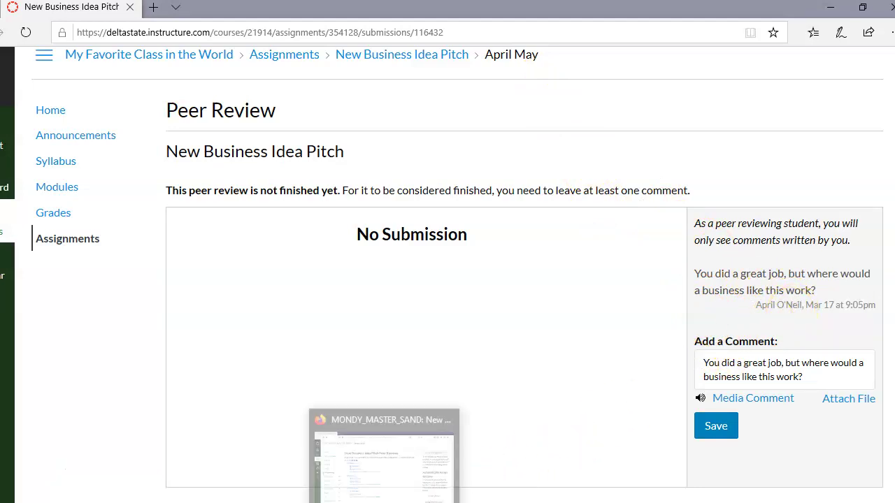
click(384, 465)
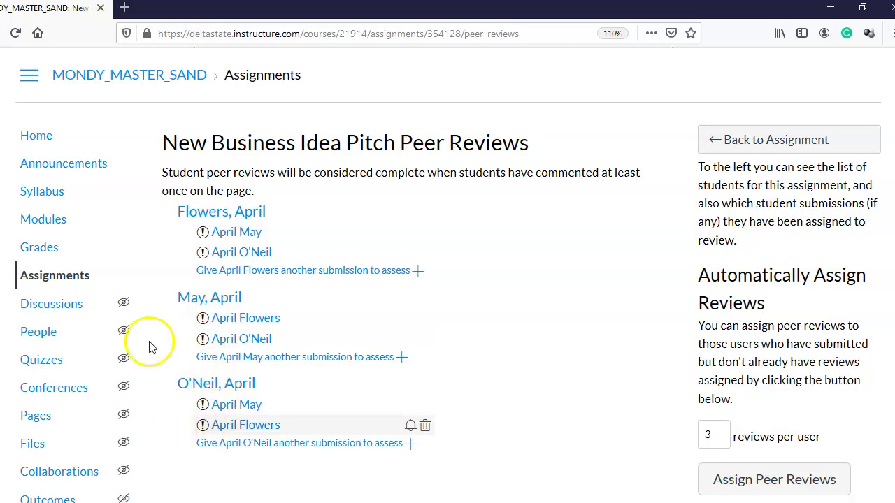
Step: Reload the peer review list to show one completed review, then return to New Business Idea Pitch
click(17, 35)
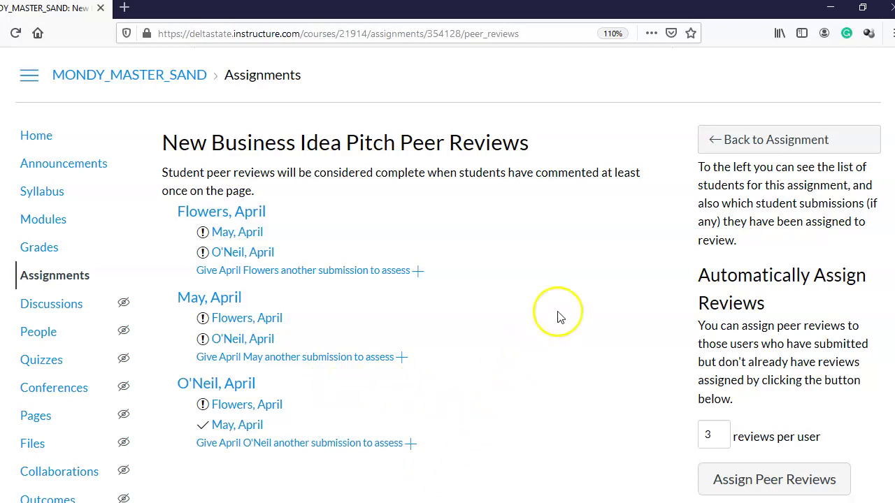
click(729, 149)
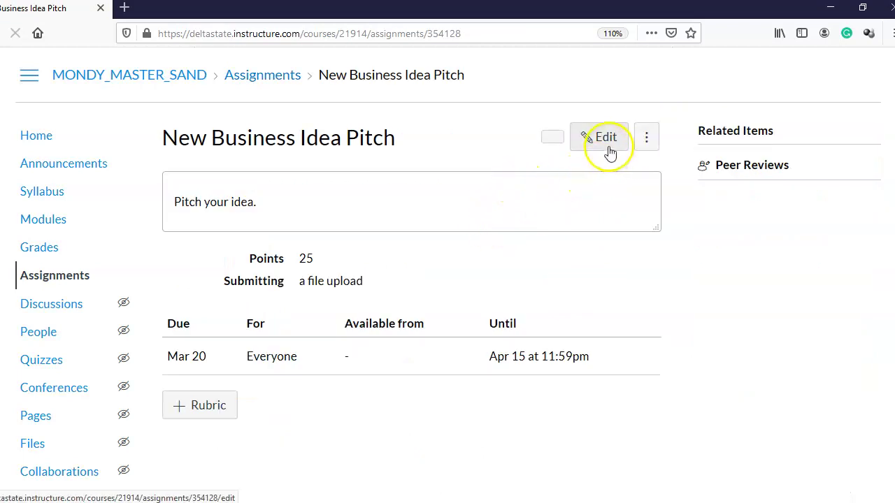
Step: Edit New Business Idea Pitch, tick Peer Reviews Appear Anonymously, and save the assignment
click(607, 149)
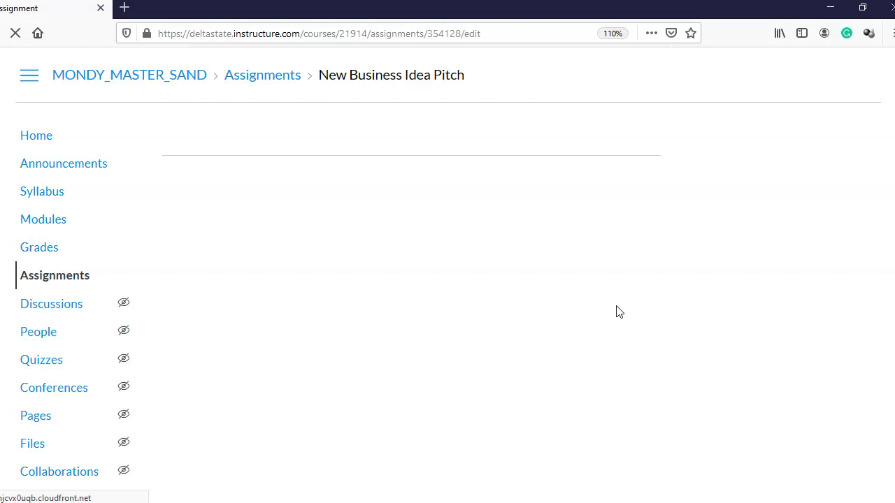
scroll(619, 311, down, 6)
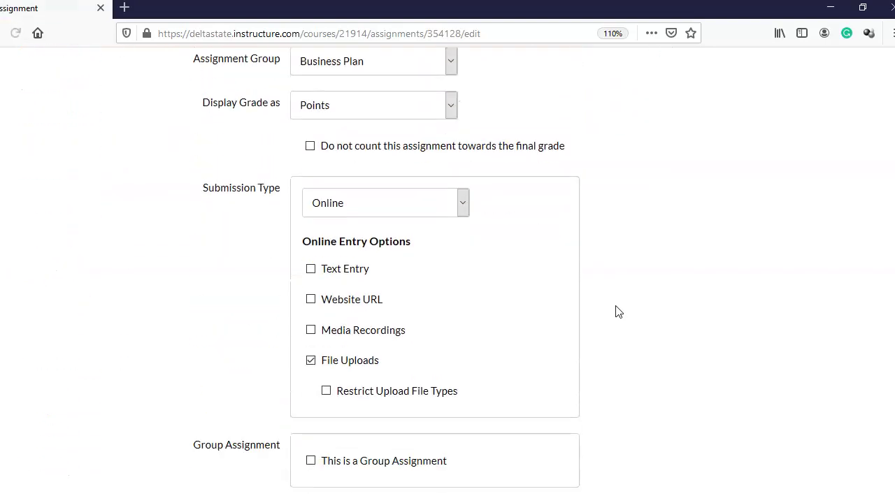
scroll(619, 311, down, 3)
scroll(619, 311, down, 1)
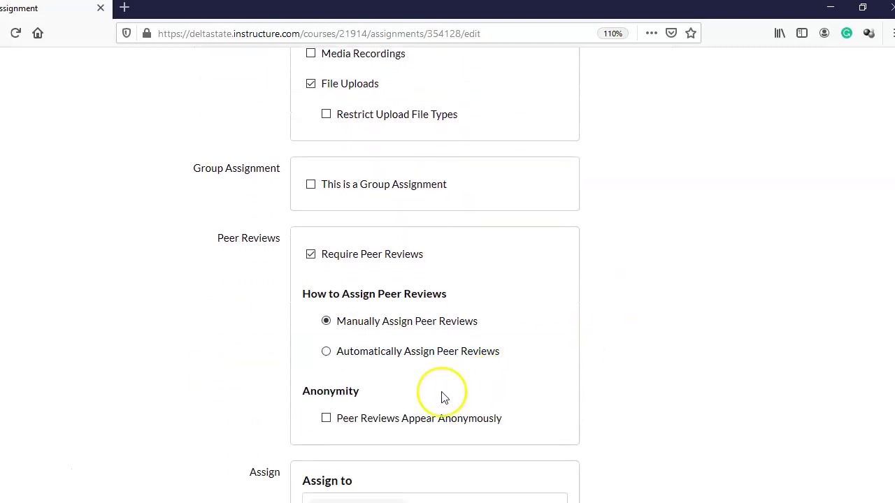
click(326, 420)
scroll(665, 363, down, 3)
scroll(668, 364, down, 3)
click(634, 440)
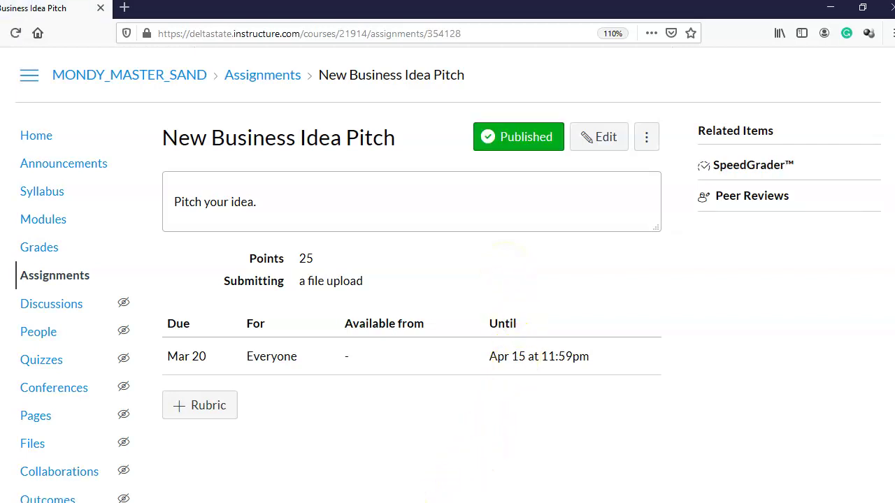
Step: As the student, open the pending peer review from the course to-do list and post 'Good job!'
click(420, 371)
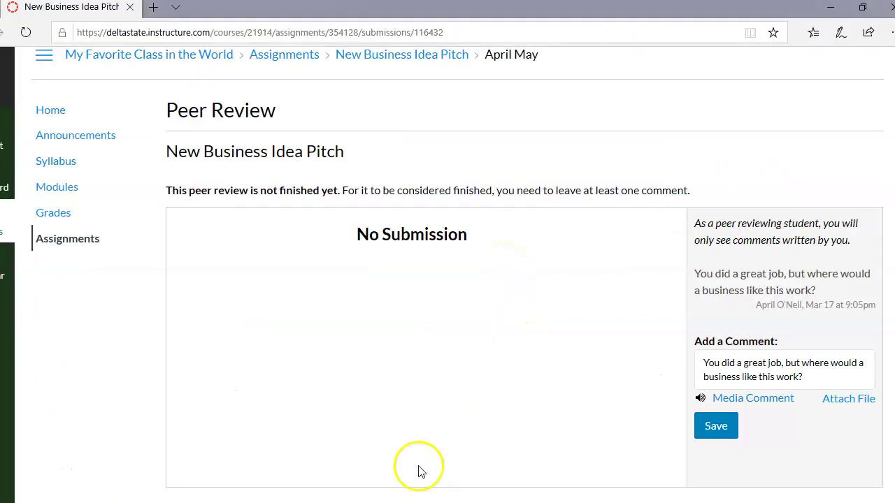
scroll(402, 321, up, 1)
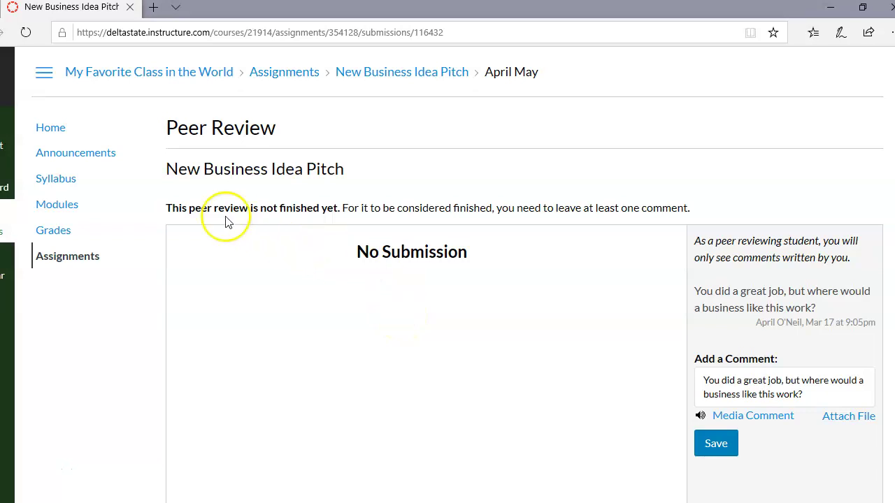
click(57, 137)
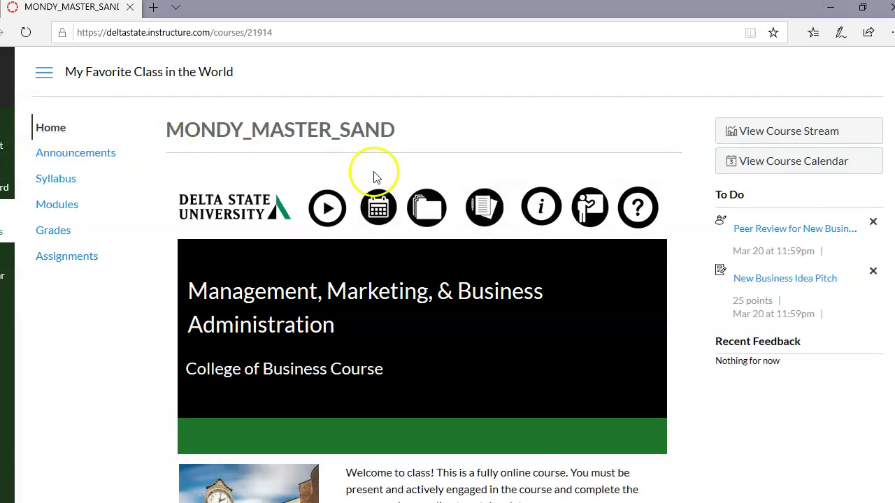
click(783, 235)
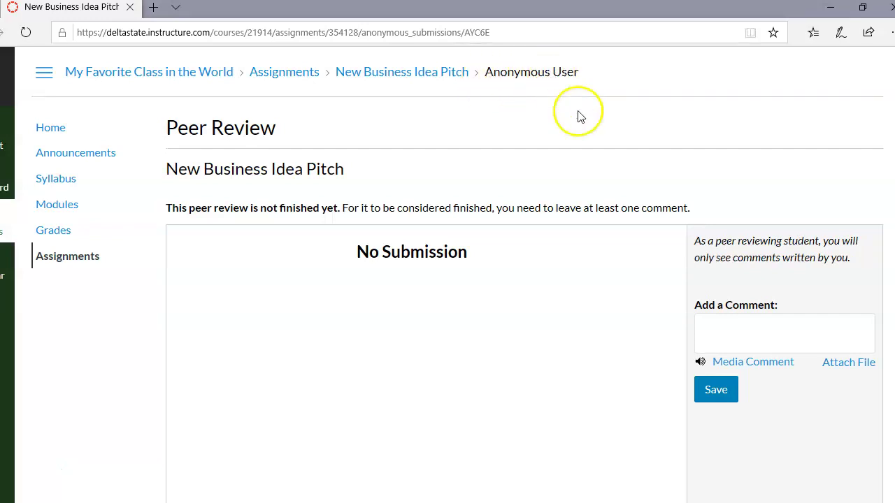
click(725, 326)
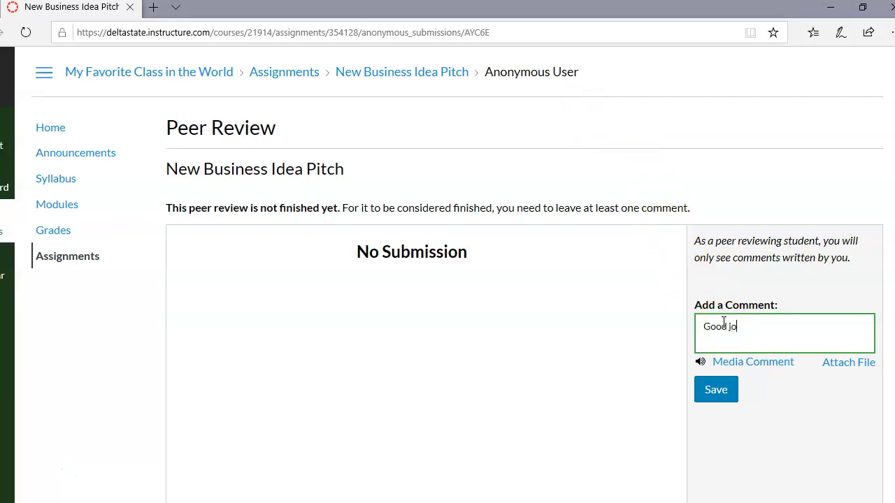
click(727, 396)
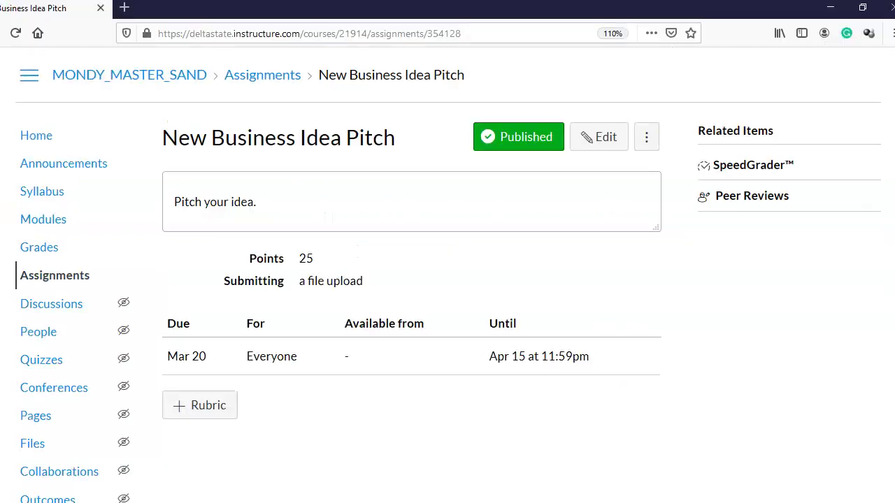
click(593, 147)
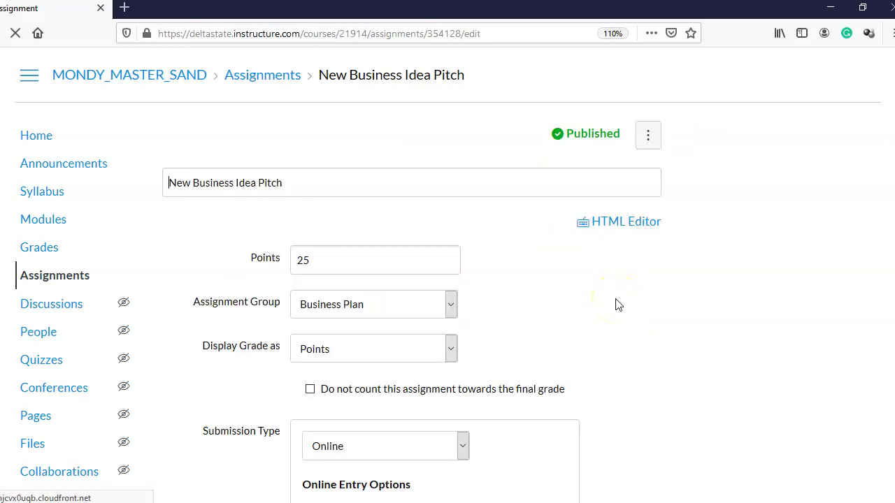
scroll(617, 305, down, 5)
scroll(617, 299, down, 15)
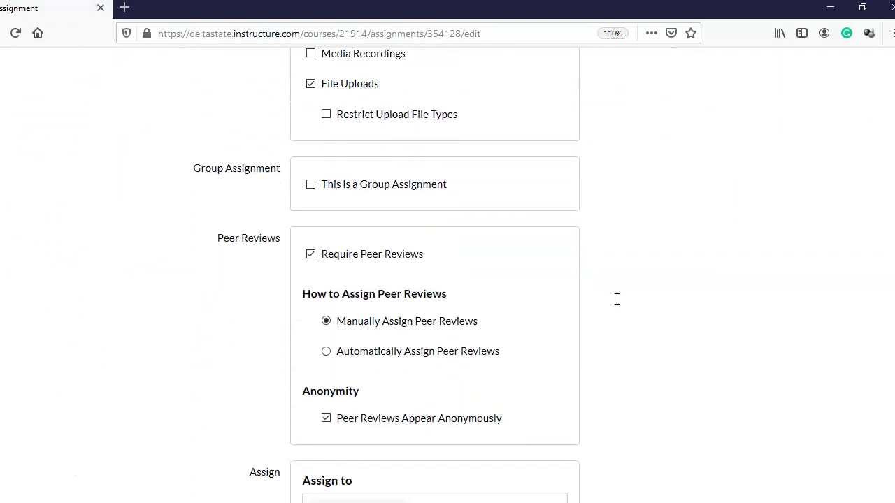
click(326, 351)
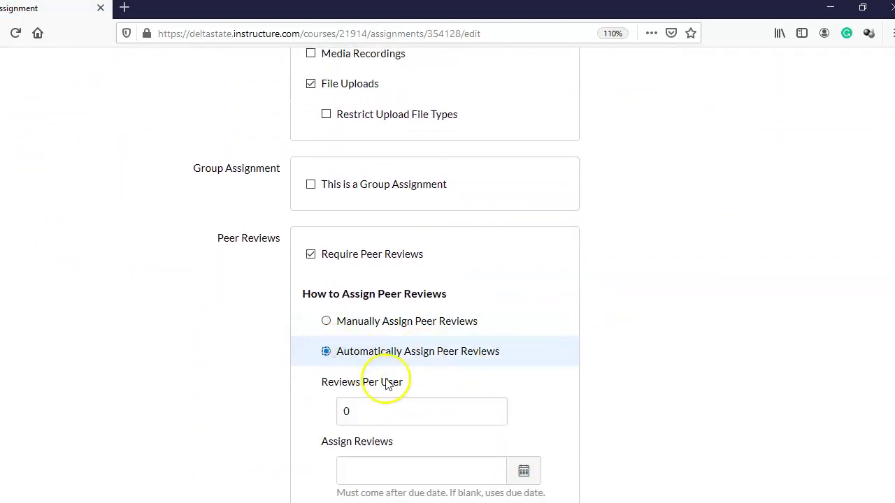
click(326, 419)
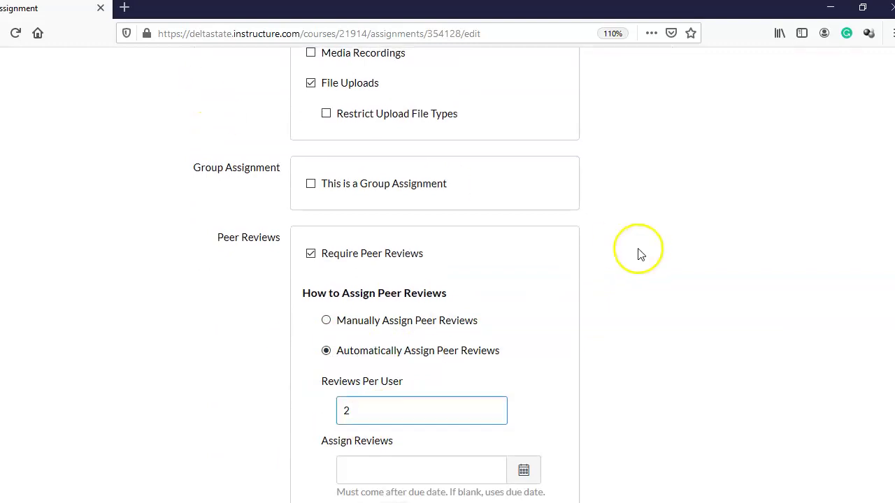
scroll(639, 252, down, 8)
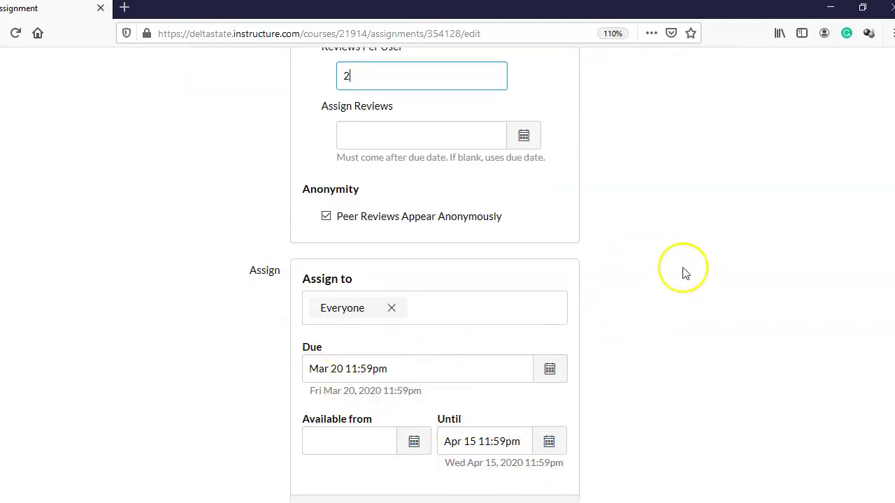
scroll(665, 276, down, 4)
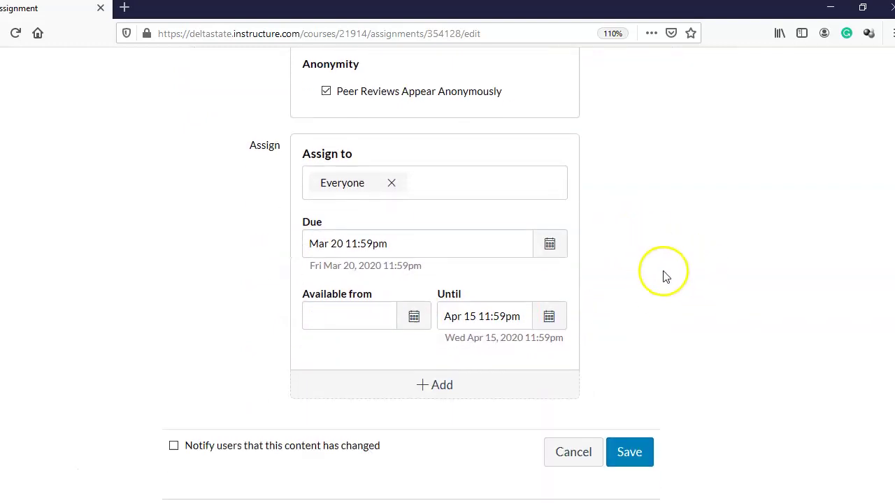
click(573, 437)
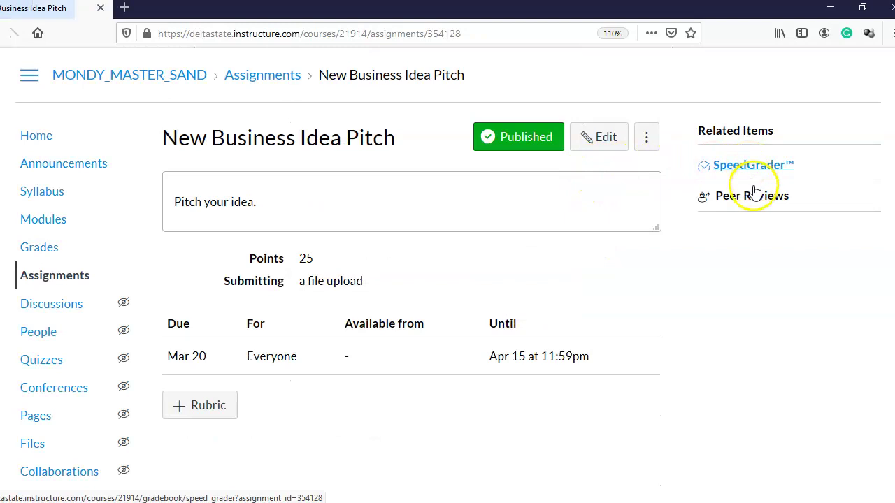
Step: In the peer review list, send a reminder and cancel one of the middle student's two reviews
click(753, 198)
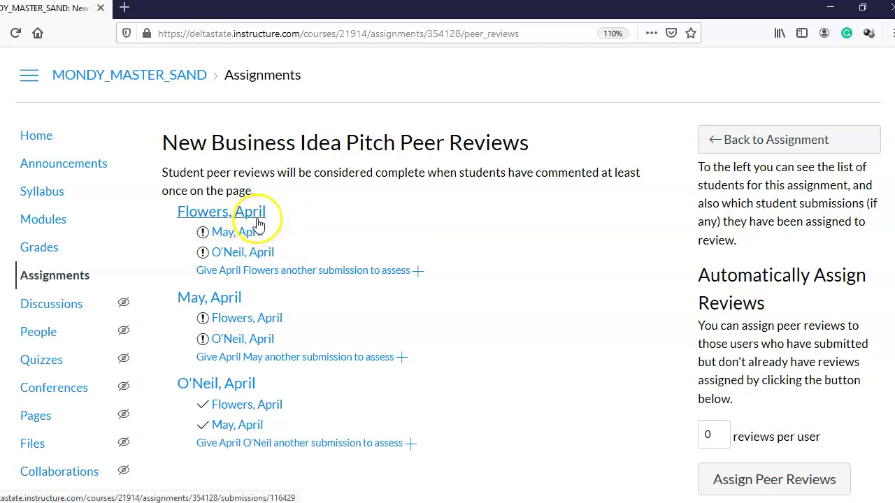
mouse_move(260, 233)
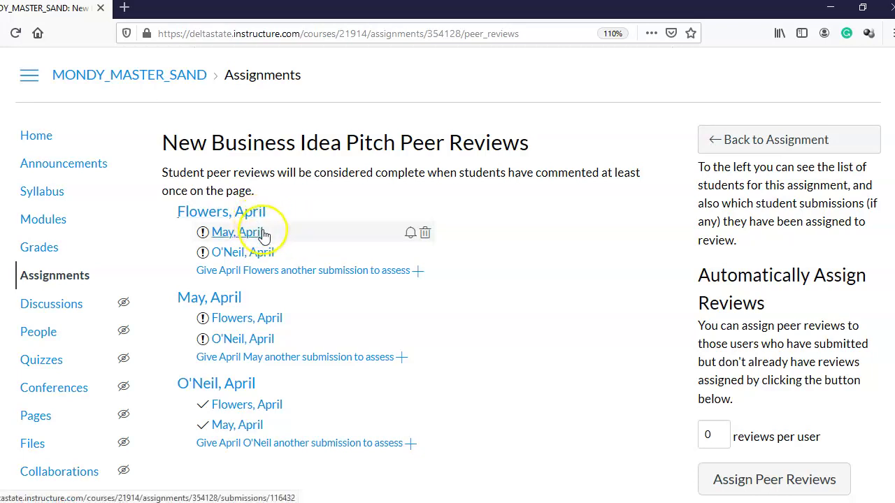
click(412, 253)
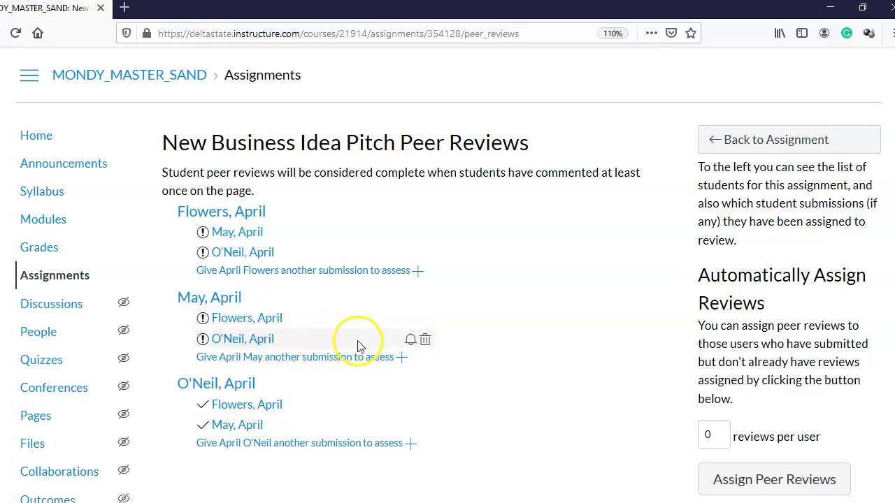
click(425, 341)
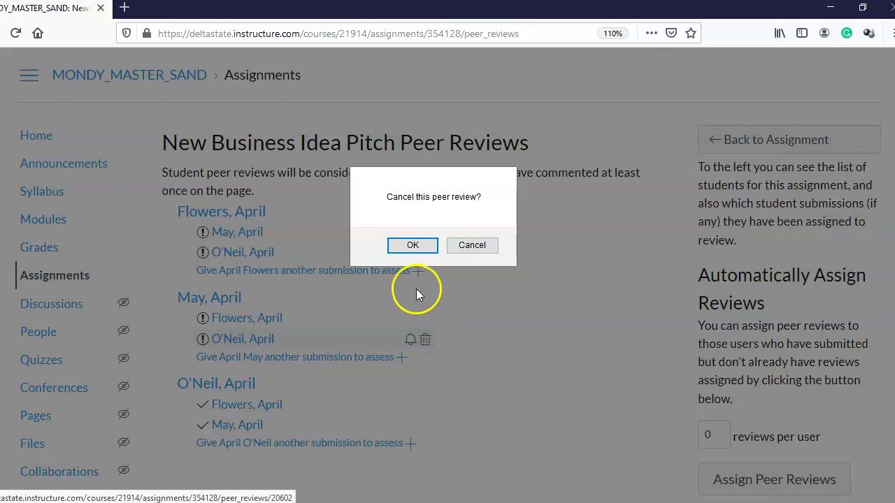
click(414, 245)
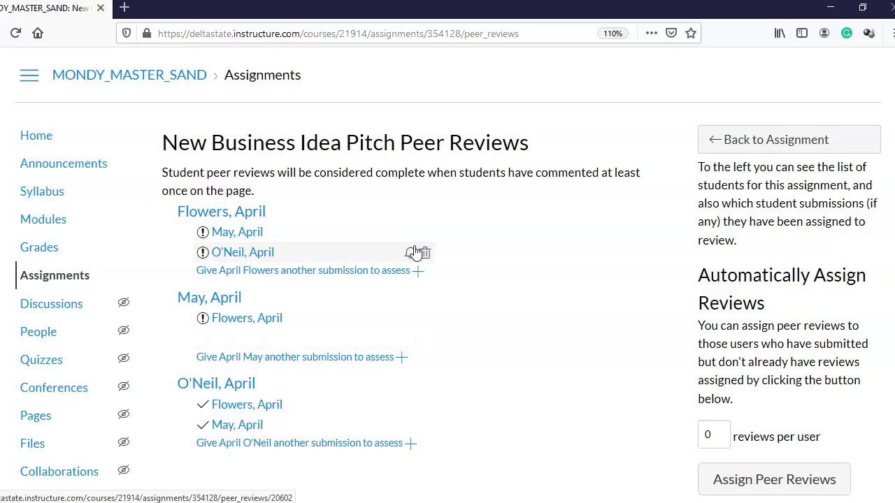